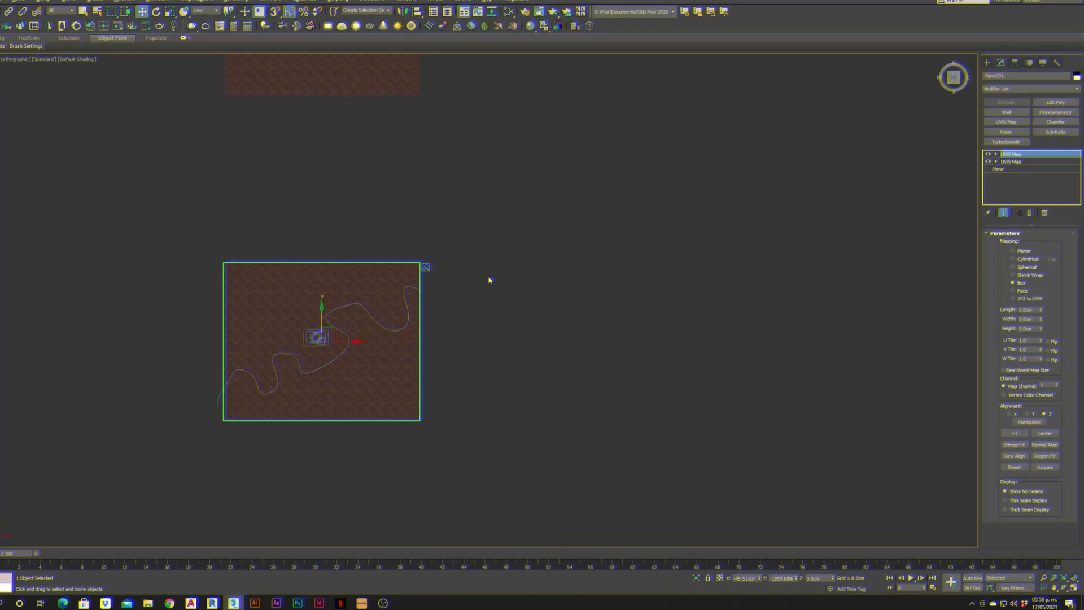
Examine the scene's ground planes from above, including the curved walkway with rocks, the row of slabs and the winding path line
{"action": "scroll", "coordinate": [489, 281], "scroll_direction": "down", "scroll_amount": 2}
{"action": "scroll", "coordinate": [349, 381], "scroll_direction": "up", "scroll_amount": 3}
{"action": "middle_click_drag", "start_coordinate": [451, 291], "coordinate": [406, 471]}
{"action": "scroll", "coordinate": [431, 351], "scroll_direction": "down", "scroll_amount": 2}
{"action": "middle_click_drag", "start_coordinate": [448, 409], "coordinate": [413, 341]}
{"action": "middle_click_drag", "start_coordinate": [374, 404], "coordinate": [406, 530]}
{"action": "middle_click_drag", "start_coordinate": [379, 107], "coordinate": [441, 367]}
{"action": "scroll", "coordinate": [426, 324], "scroll_direction": "up", "scroll_amount": 3}
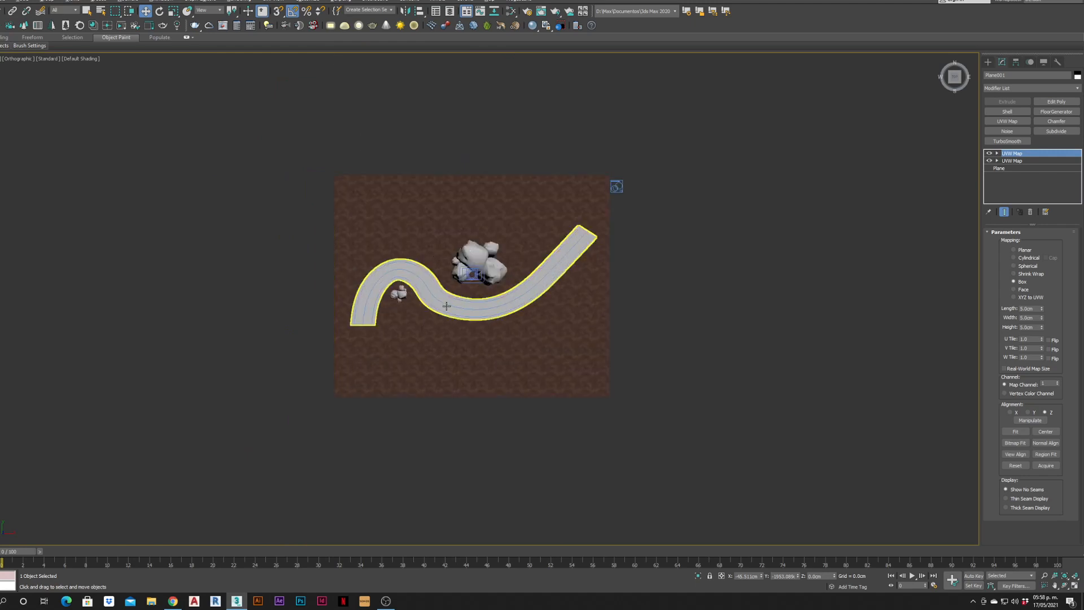
{"action": "middle_click_drag", "start_coordinate": [445, 306], "coordinate": [449, 234]}
{"action": "scroll", "coordinate": [450, 235], "scroll_direction": "up", "scroll_amount": 3}
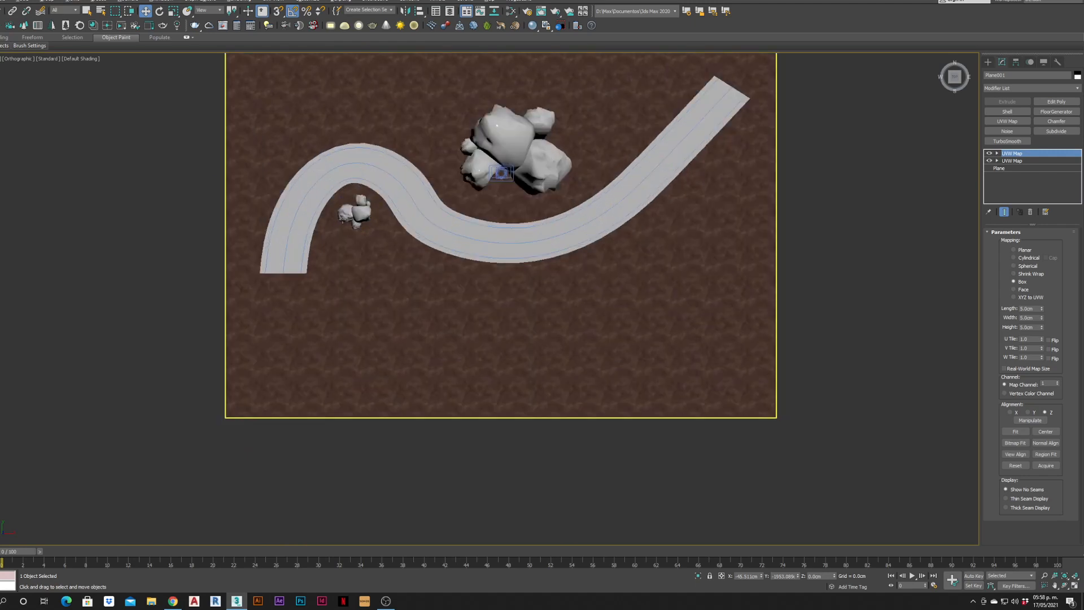
{"action": "scroll", "coordinate": [520, 252], "scroll_direction": "down", "scroll_amount": 3}
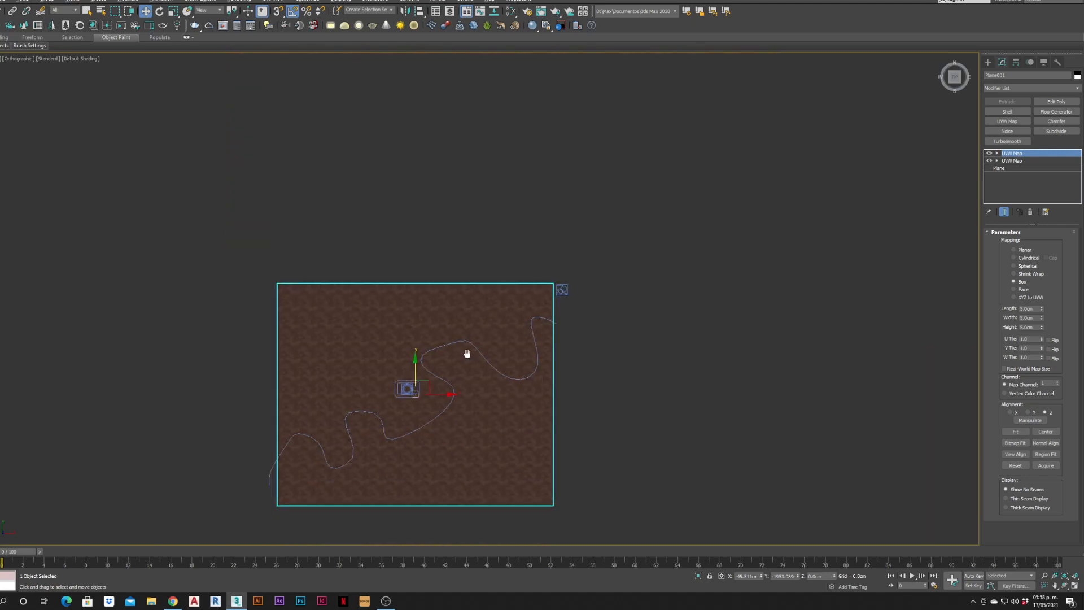
{"action": "mouse_move", "coordinate": [466, 356]}
{"action": "middle_mouse_down"}
{"action": "mouse_move", "coordinate": [491, 180]}
{"action": "mouse_move", "coordinate": [460, 218]}
{"action": "mouse_move", "coordinate": [528, 302]}
{"action": "mouse_move", "coordinate": [319, 451]}
{"action": "middle_mouse_up"}
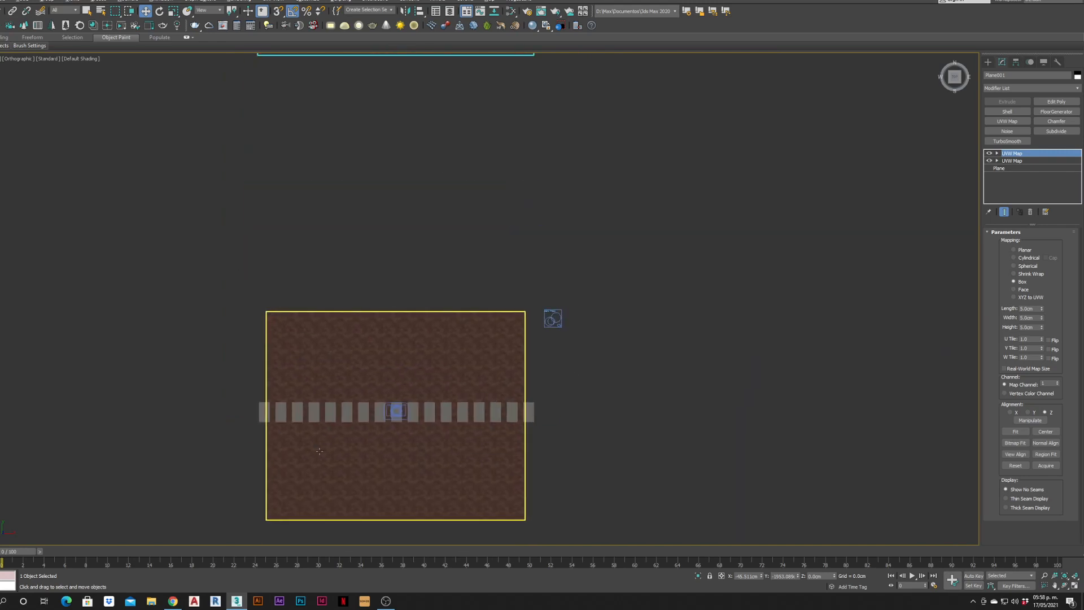
{"action": "scroll", "coordinate": [427, 409], "scroll_direction": "down", "scroll_amount": 3}
{"action": "middle_click_drag", "start_coordinate": [437, 203], "coordinate": [492, 337]}
{"action": "scroll", "coordinate": [441, 310], "scroll_direction": "up", "scroll_amount": 4}
{"action": "scroll", "coordinate": [460, 327], "scroll_direction": "up", "scroll_amount": 4}
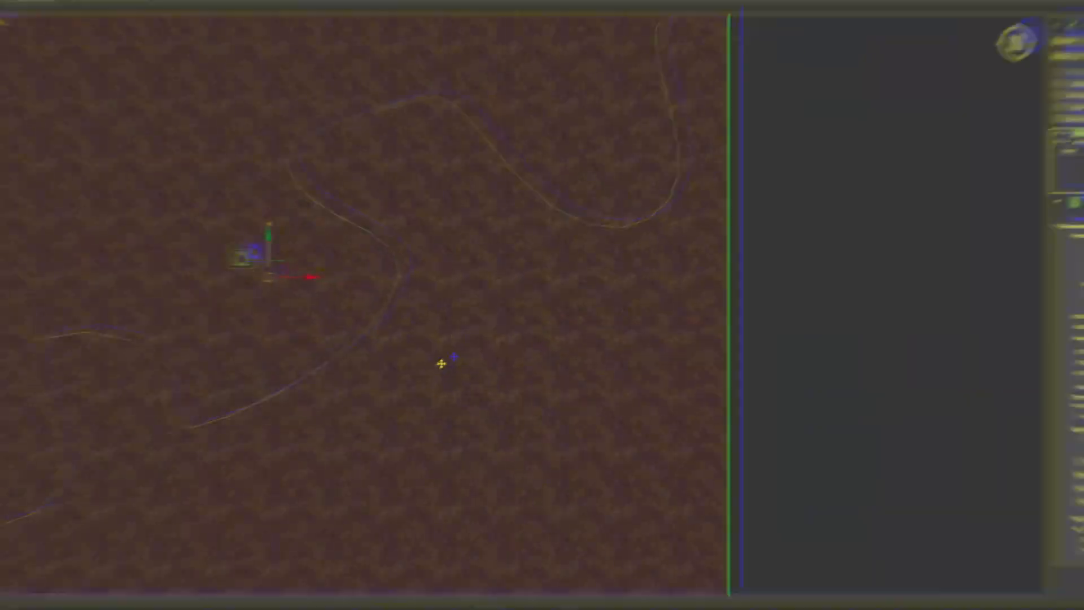
Show the viewports side by side and set the camera viewport to the CAMINO DE TIERRA camera
{"action": "key", "text": "alt+w"}
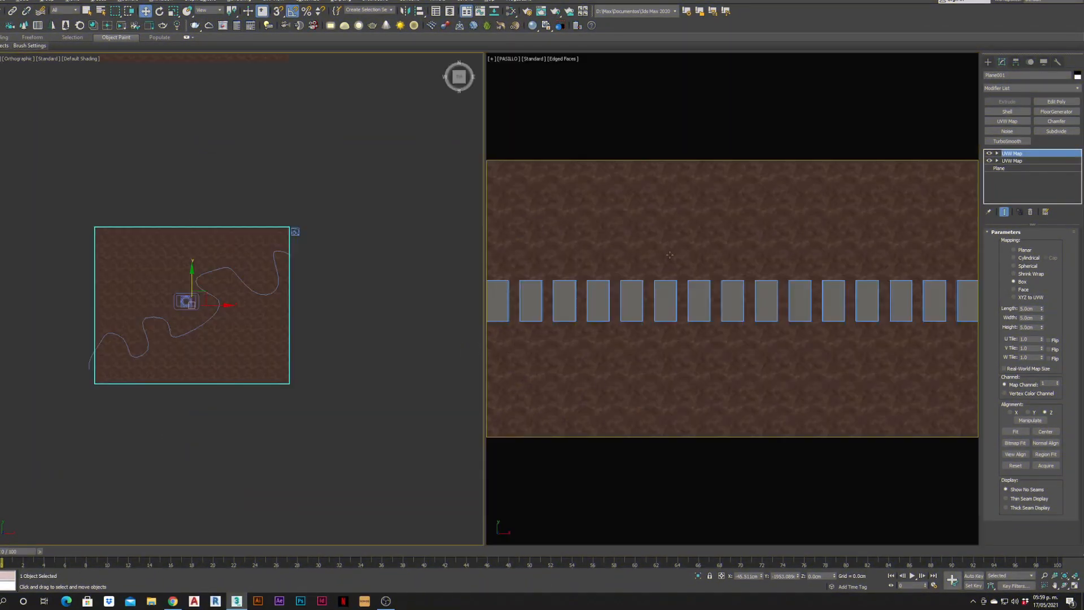
{"action": "key", "text": "c"}
{"action": "left_click", "coordinate": [508, 231]}
{"action": "left_click", "coordinate": [532, 357]}
{"action": "middle_click_drag", "start_coordinate": [687, 306], "coordinate": [686, 298]}
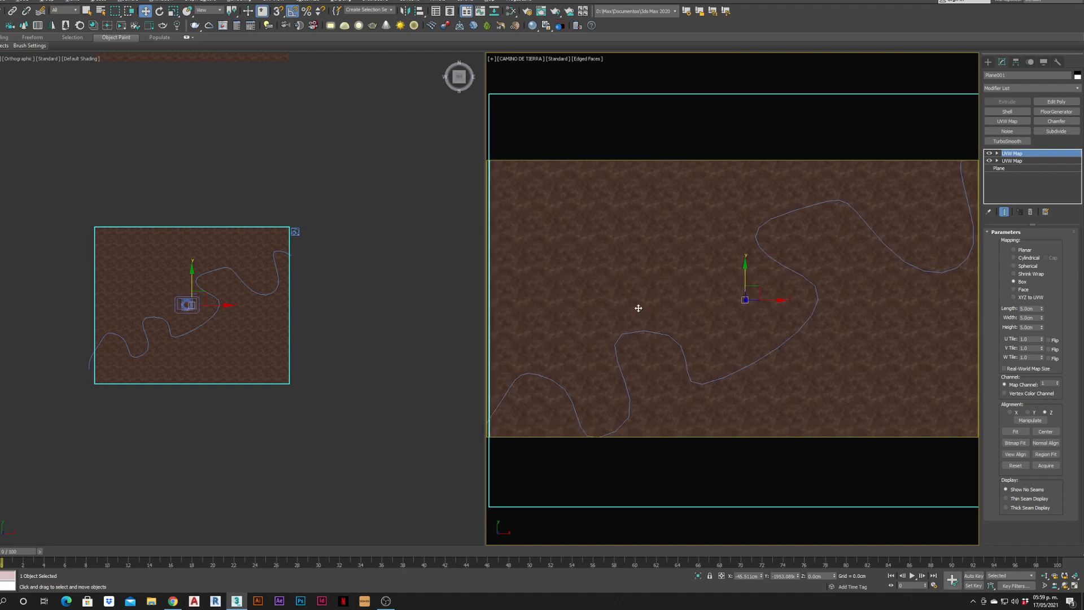
{"action": "scroll", "coordinate": [333, 247], "scroll_direction": "up", "scroll_amount": 5}
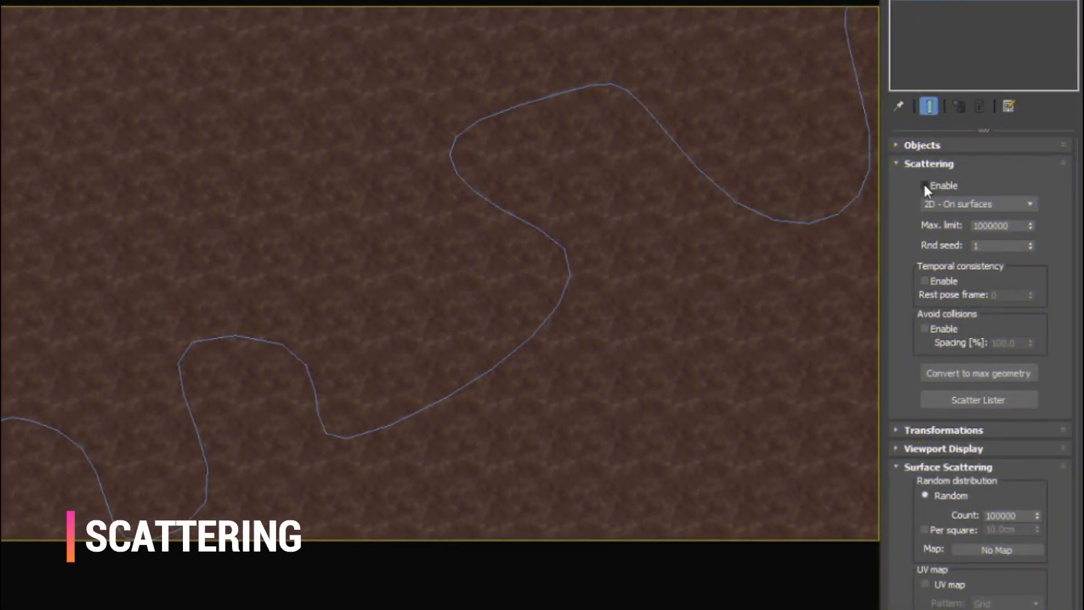
Enable scattering on the PASTO CAMINO scatter and start an interactive render of the CAMINO DE TIERRA camera
{"action": "left_click", "coordinate": [924, 185]}
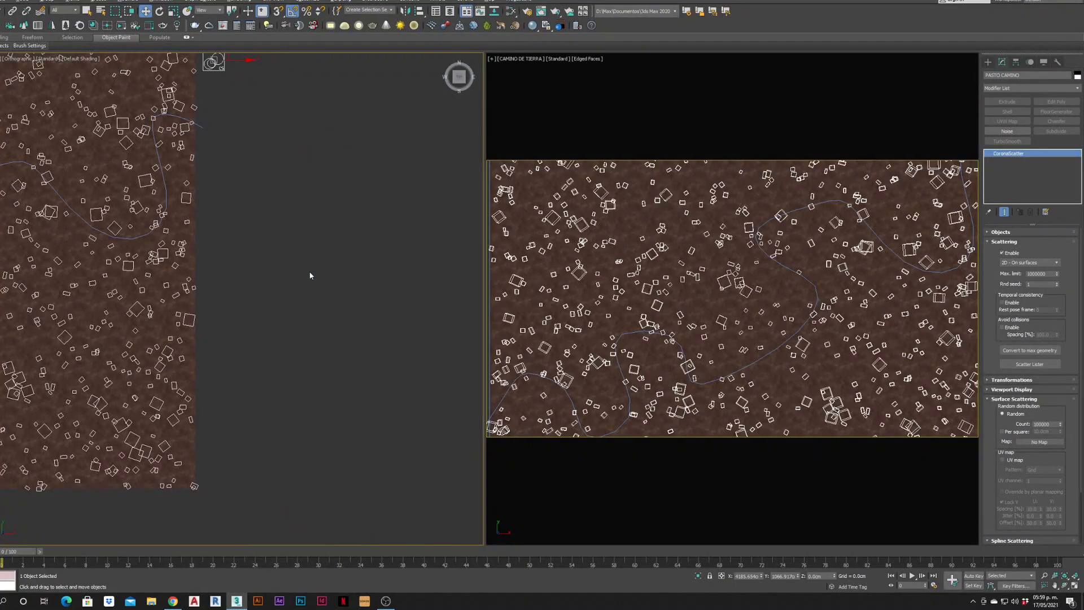
{"action": "scroll", "coordinate": [348, 333], "scroll_direction": "up", "scroll_amount": 2}
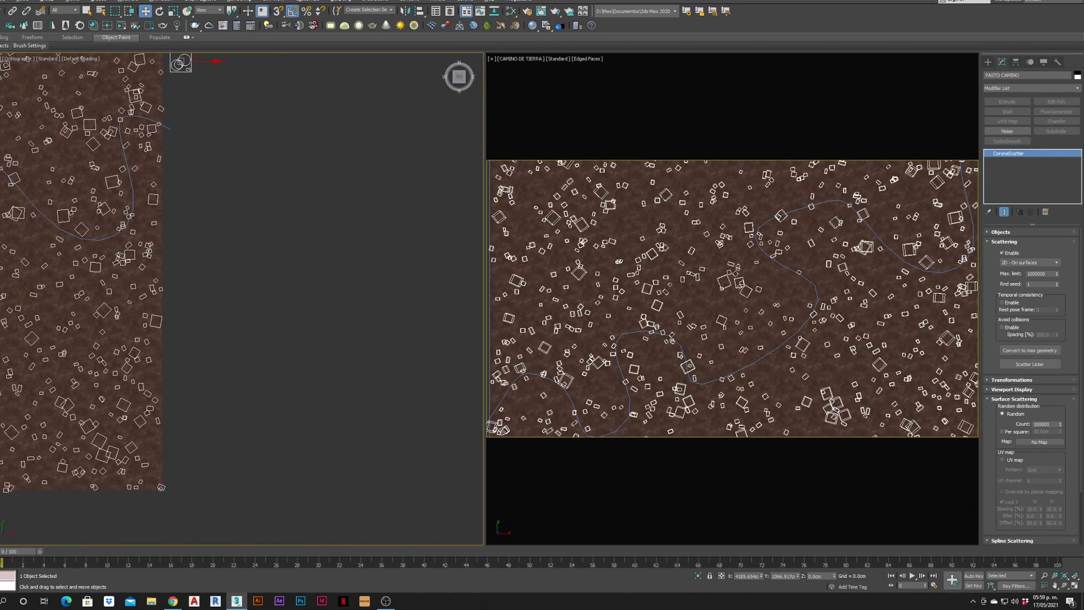
{"action": "left_click", "coordinate": [122, 25]}
{"action": "left_click_drag", "start_coordinate": [769, 133], "coordinate": [769, 138]}
{"action": "middle_click_drag", "start_coordinate": [222, 346], "coordinate": [319, 401]}
Add a CoronaDistance map to the Slate Material Editor view and open its parameters
{"action": "key", "text": "m"}
{"action": "scroll", "coordinate": [353, 408], "scroll_direction": "up", "scroll_amount": 5}
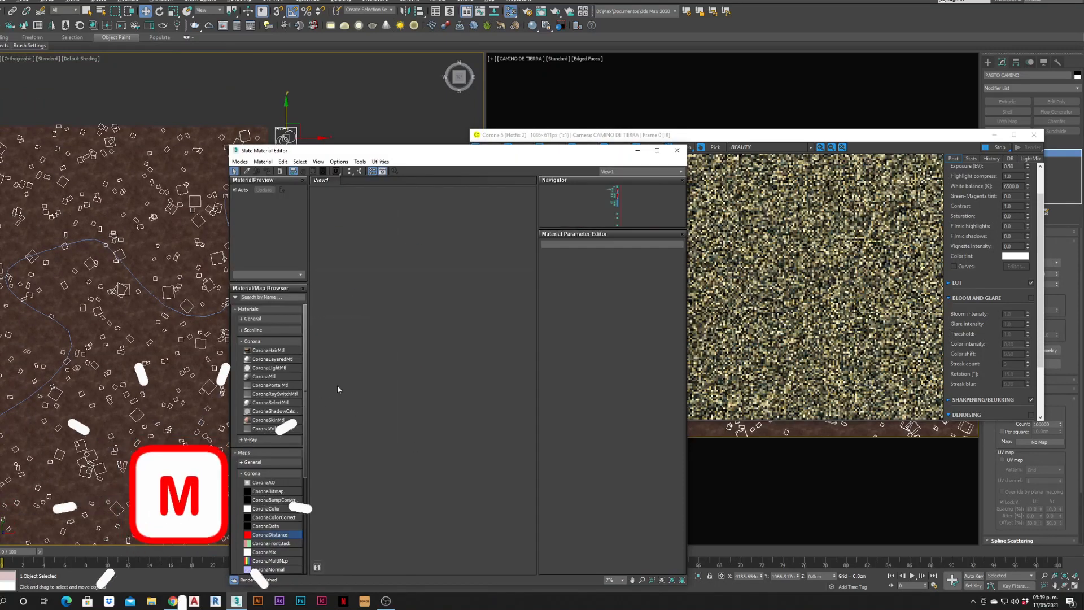
{"action": "left_click_drag", "start_coordinate": [452, 153], "coordinate": [0, 198]}
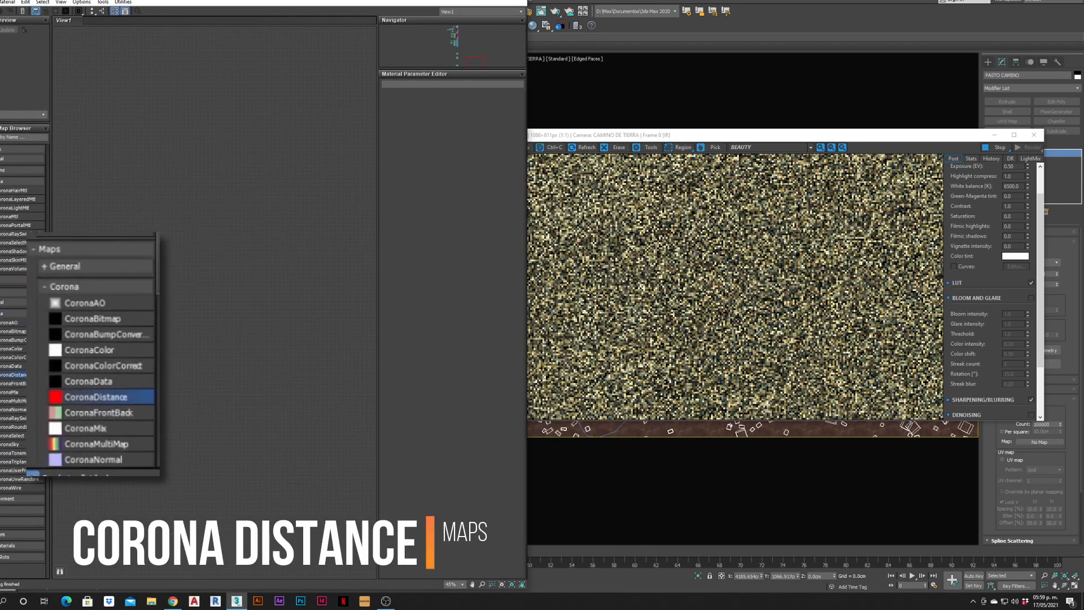
{"action": "left_click_drag", "start_coordinate": [1, 375], "coordinate": [189, 282]}
{"action": "scroll", "coordinate": [180, 275], "scroll_direction": "up", "scroll_amount": 1}
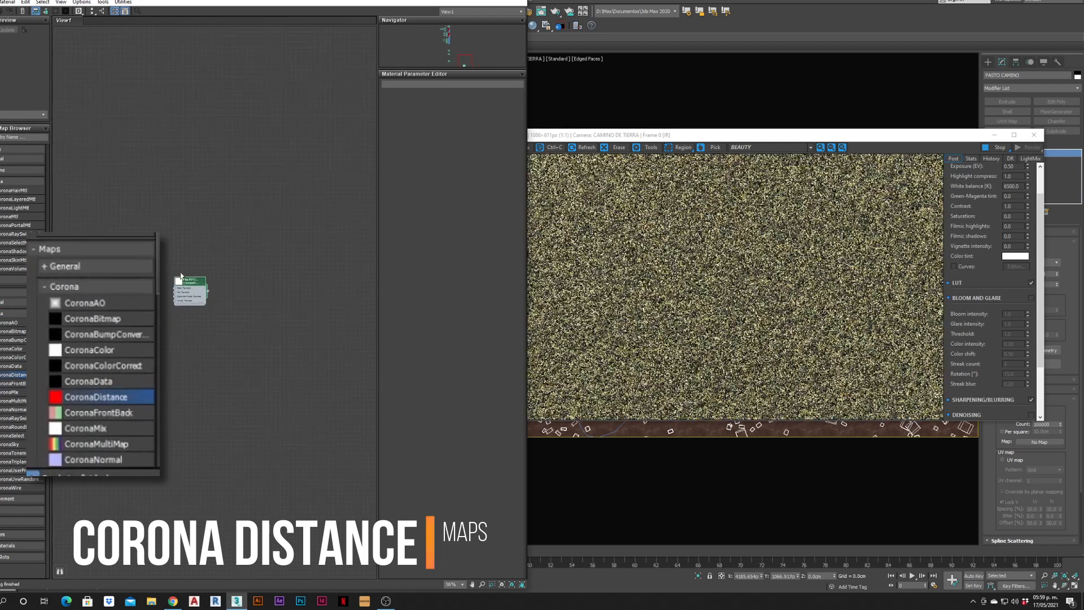
{"action": "scroll", "coordinate": [181, 275], "scroll_direction": "up", "scroll_amount": 3}
{"action": "double_click", "coordinate": [194, 287]}
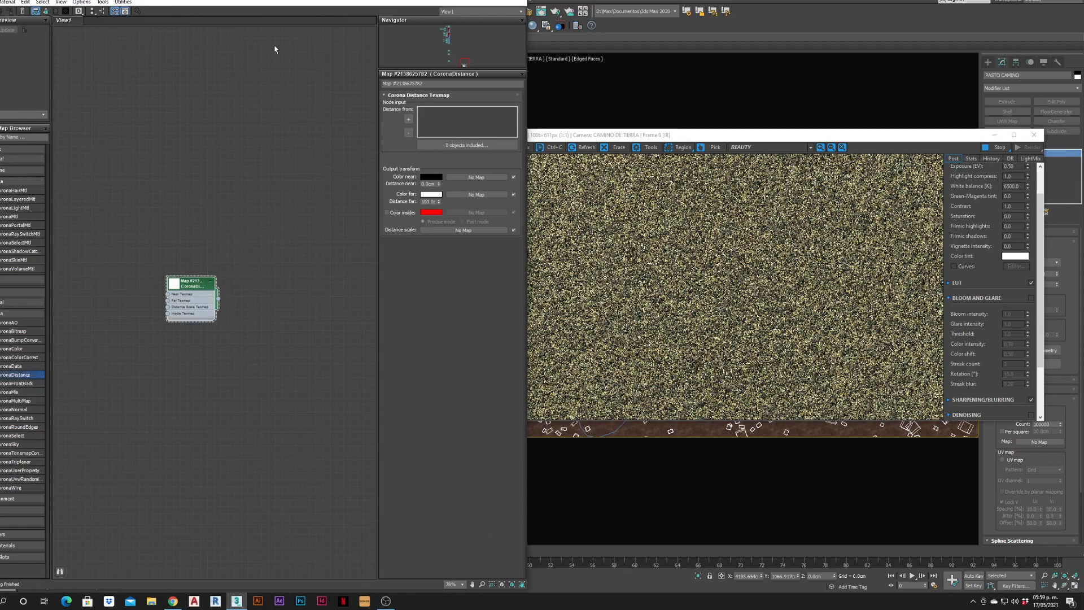
Reposition the CoronaDistance node in the material view and rename the map as PASILLO DE TIERRA
{"action": "left_click_drag", "start_coordinate": [278, 0], "coordinate": [580, 33]}
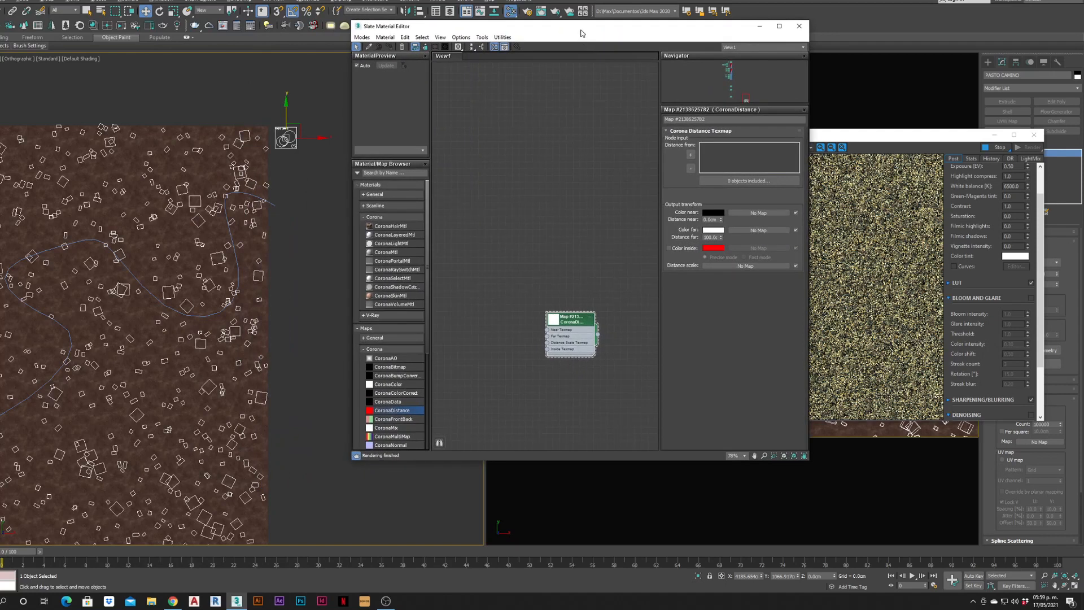
{"action": "left_click_drag", "start_coordinate": [576, 342], "coordinate": [528, 306]}
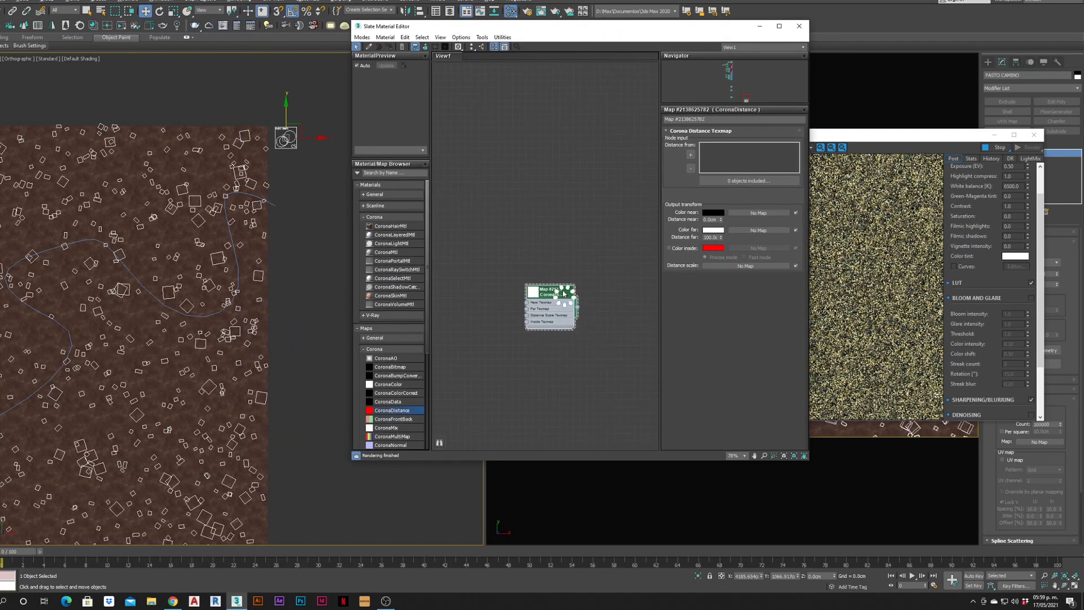
{"action": "left_click", "coordinate": [723, 121]}
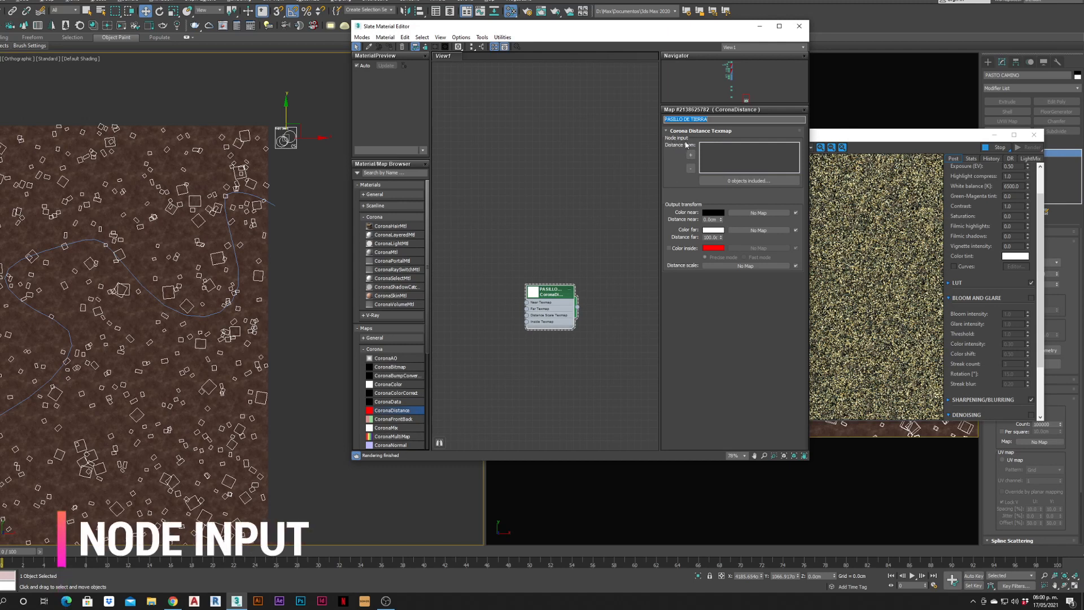
Select the winding path line and add it to the distance map's Distance from list
{"action": "left_click", "coordinate": [272, 205]}
{"action": "scroll", "coordinate": [274, 324], "scroll_direction": "down", "scroll_amount": 3}
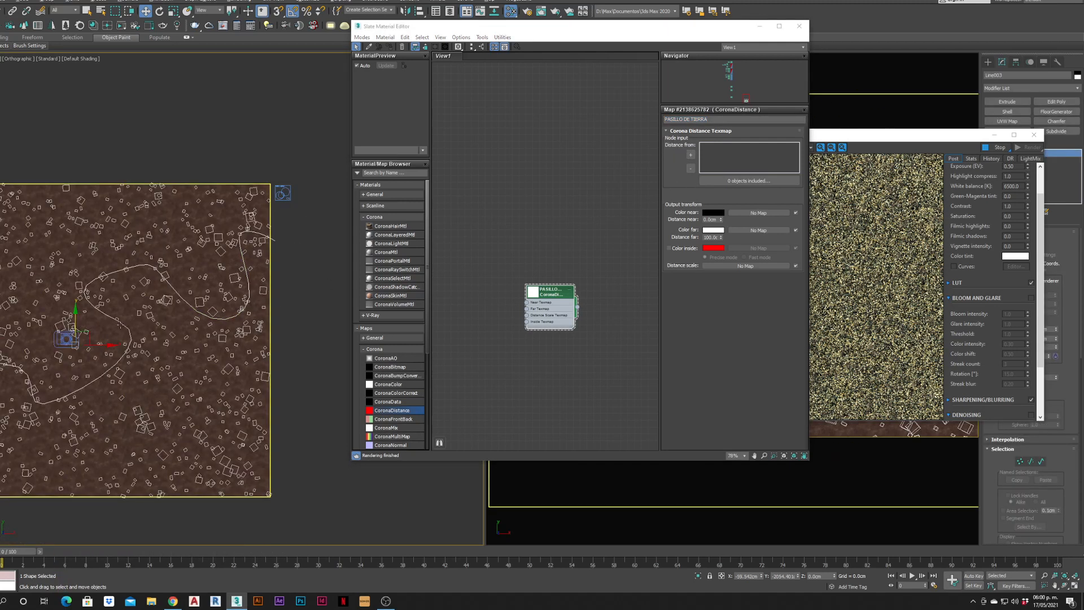
{"action": "middle_click_drag", "start_coordinate": [123, 362], "coordinate": [251, 303]}
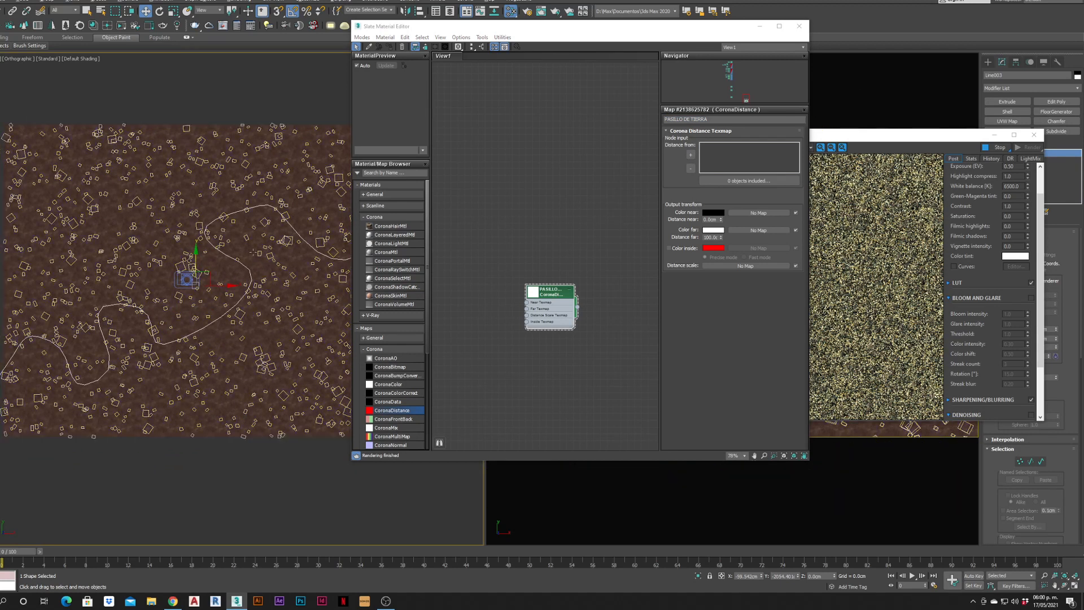
{"action": "middle_click_drag", "start_coordinate": [246, 263], "coordinate": [206, 285]}
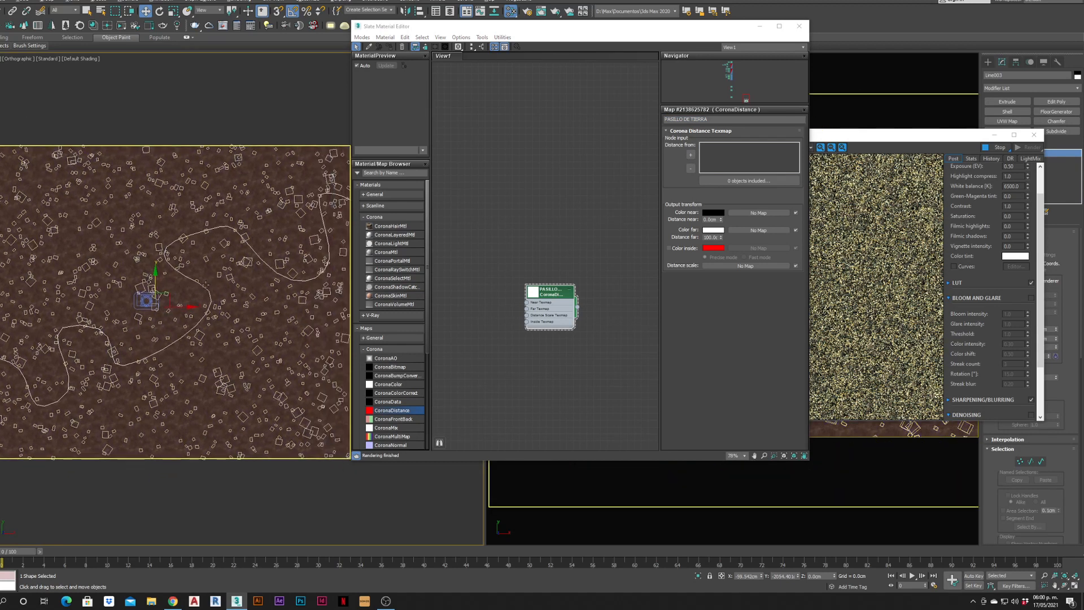
{"action": "left_click", "coordinate": [691, 156]}
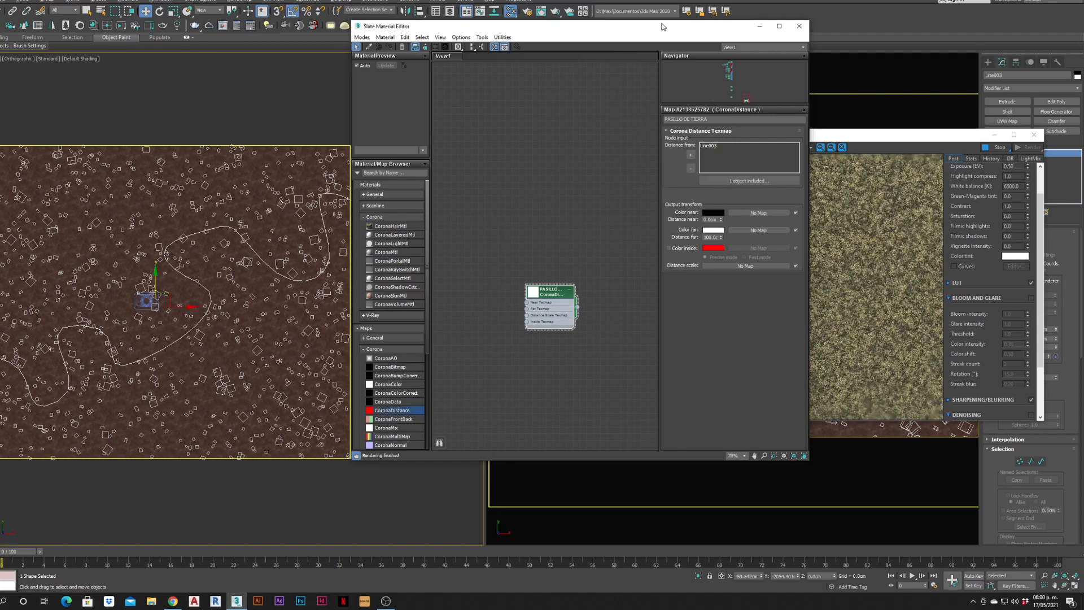
Close the render window and assign the PASILLO DE TIERRA map as an instance to the PASTO CAMINO scatter's random distribution map
{"action": "left_click_drag", "start_coordinate": [686, 27], "coordinate": [357, 96]}
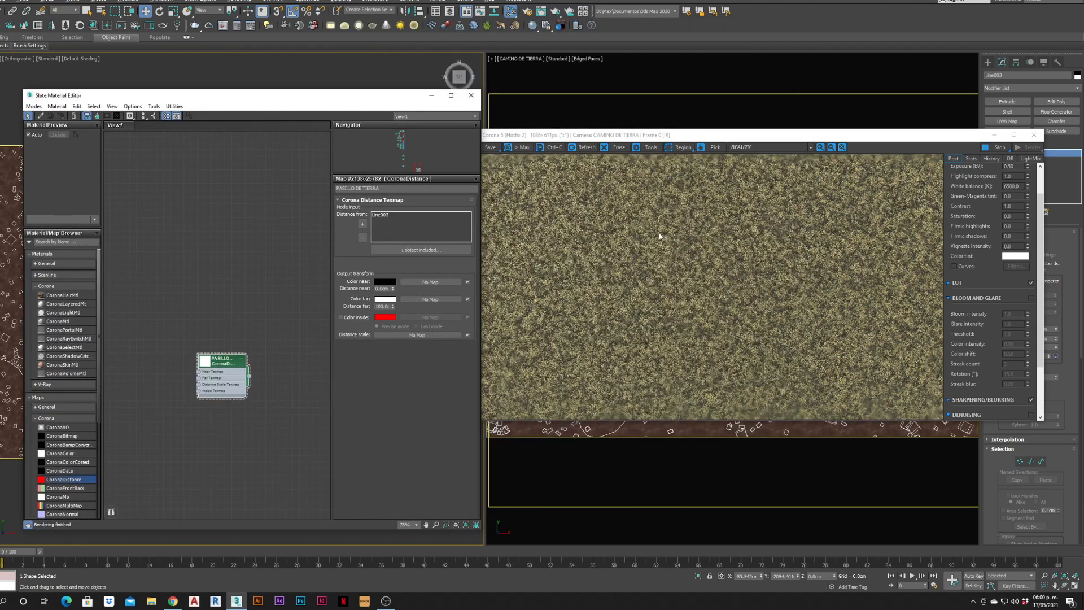
{"action": "left_click", "coordinate": [1033, 135]}
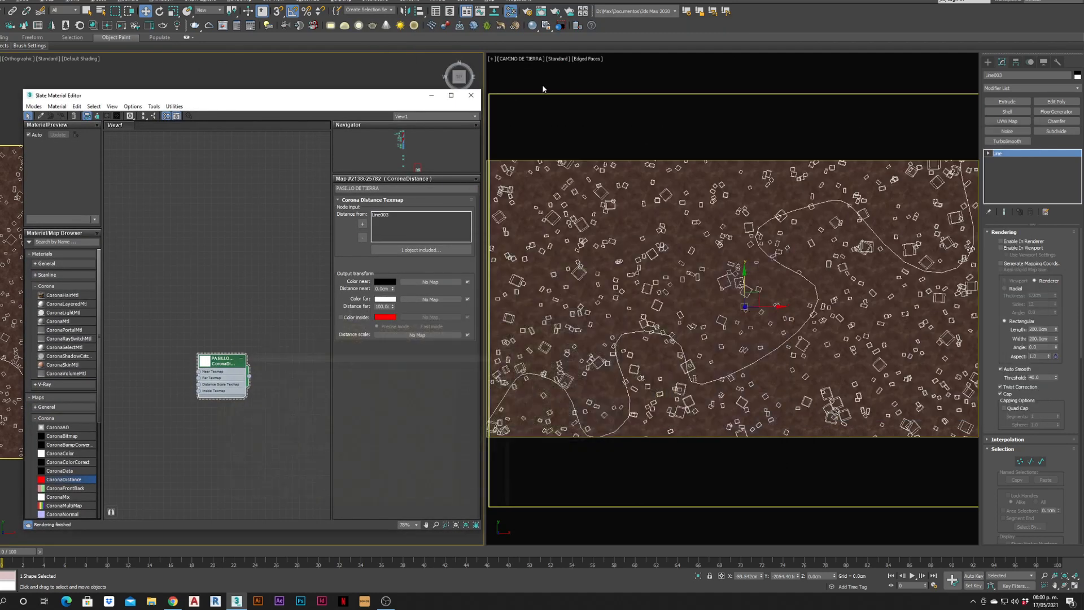
{"action": "left_click_drag", "start_coordinate": [201, 95], "coordinate": [575, 106]}
{"action": "left_click", "coordinate": [363, 156]}
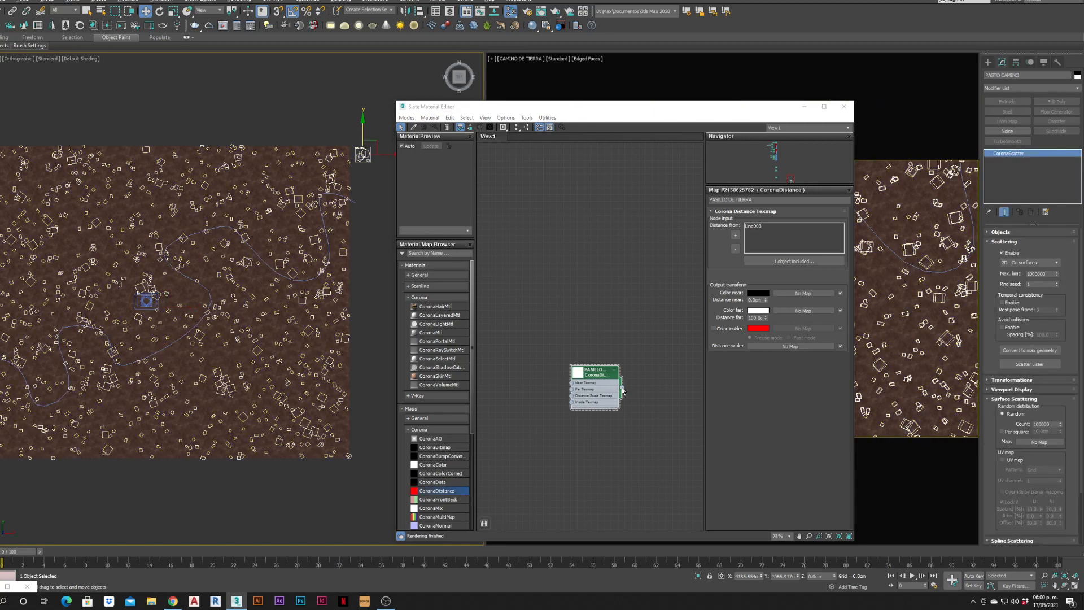
{"action": "left_click_drag", "start_coordinate": [623, 390], "coordinate": [703, 399]}
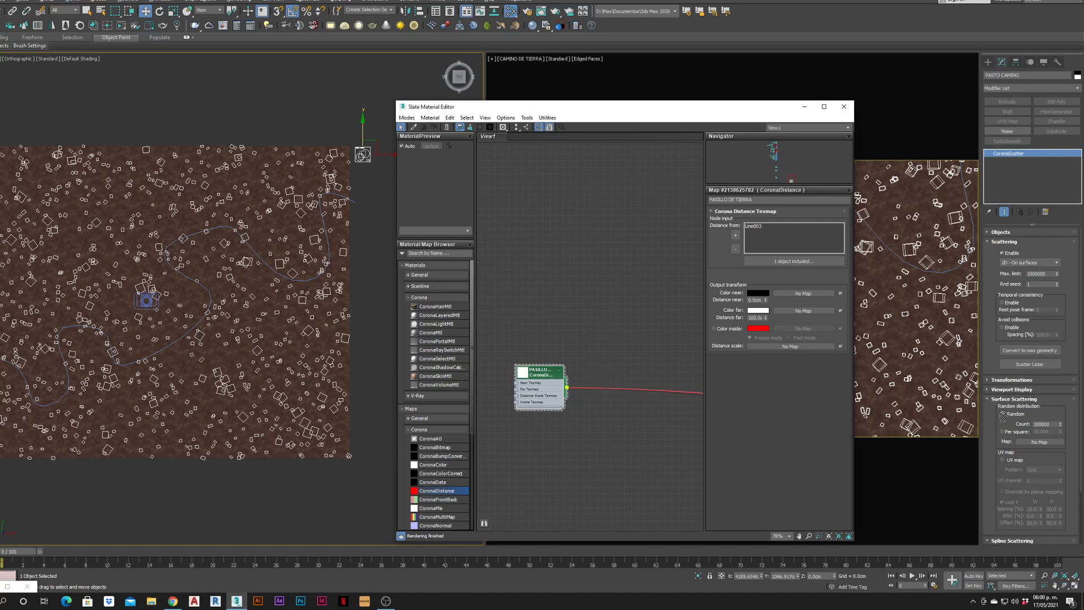
{"action": "left_click_drag", "start_coordinate": [998, 420], "coordinate": [1039, 443]}
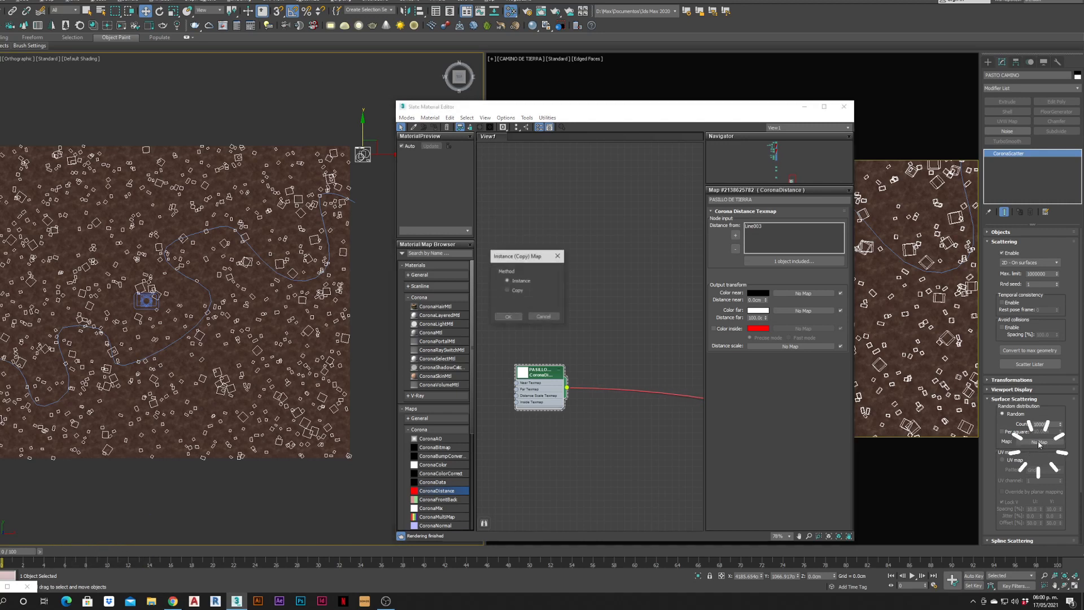
{"action": "left_click", "coordinate": [509, 317]}
Set the PASILLO DE TIERRA map's near distance to 50 cm and its far distance to 0 cm
{"action": "left_click_drag", "start_coordinate": [612, 109], "coordinate": [288, 102]}
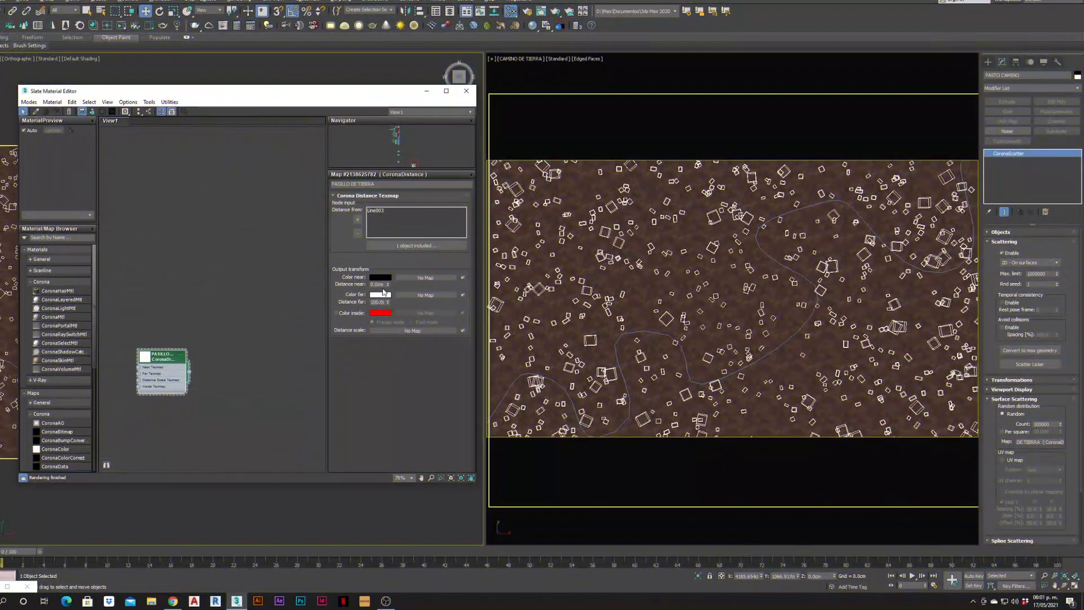
{"action": "left_click", "coordinate": [383, 284]}
{"action": "double_click", "coordinate": [381, 302]}
{"action": "type", "text": "0"}
{"action": "key", "text": "Return"}
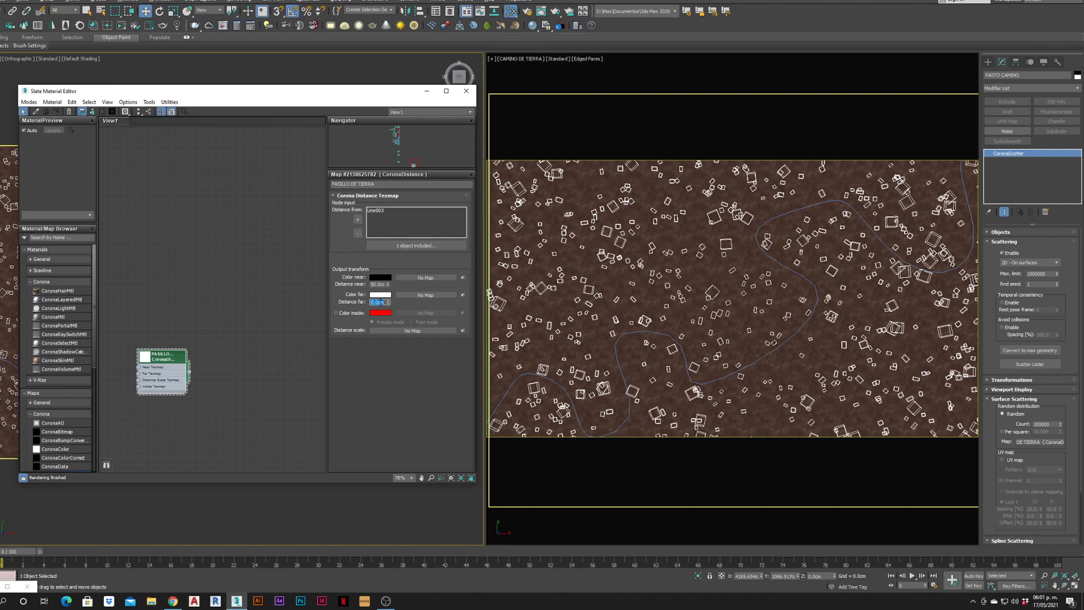
Start an interactive render and enlarge the path in 2D Pan Zoom Mode to examine the grass along its edges
{"action": "left_click", "coordinate": [121, 26]}
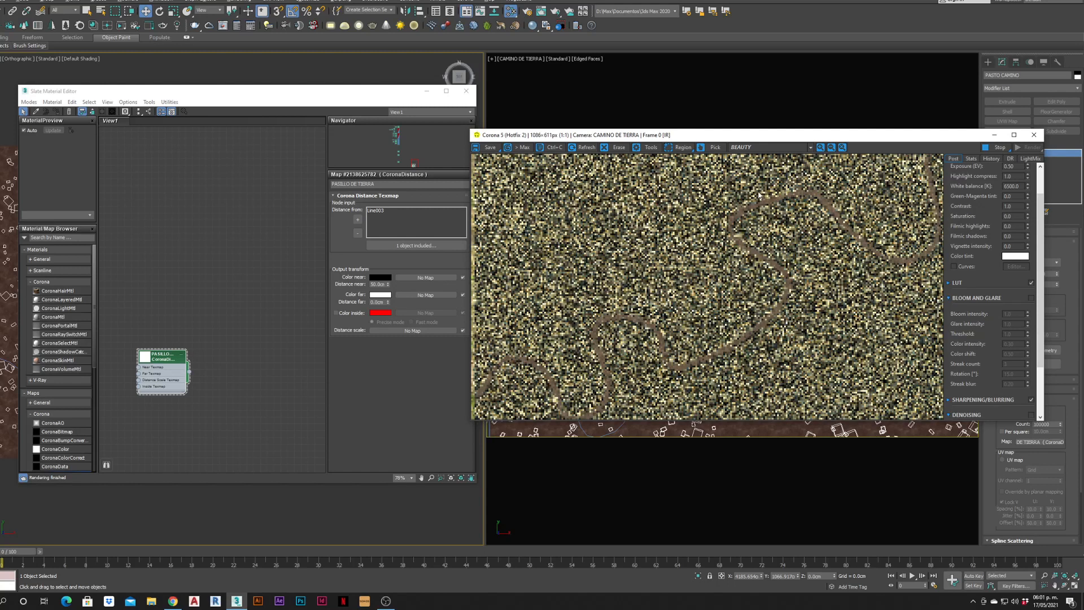
{"action": "left_click_drag", "start_coordinate": [745, 133], "coordinate": [770, 169]}
{"action": "left_click", "coordinate": [496, 60]}
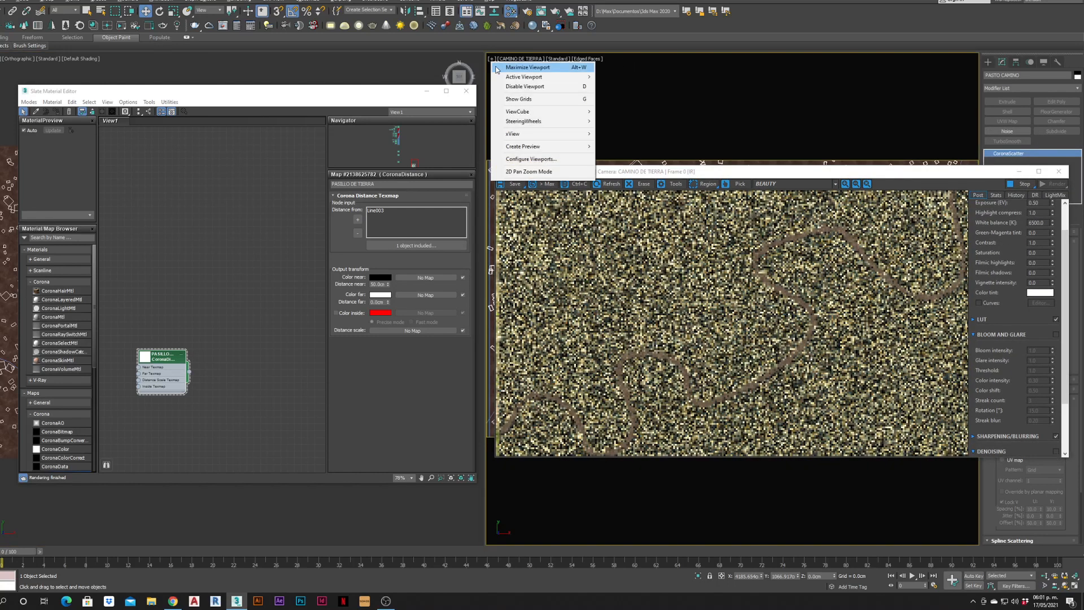
{"action": "left_click", "coordinate": [530, 173]}
{"action": "scroll", "coordinate": [828, 128], "scroll_direction": "up", "scroll_amount": 10}
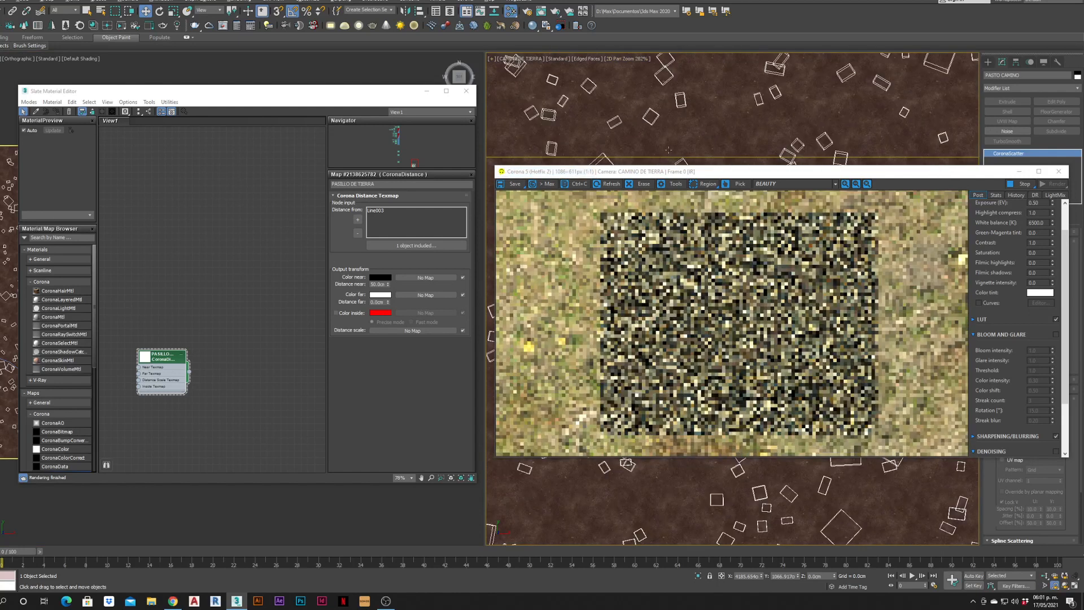
{"action": "middle_click_drag", "start_coordinate": [828, 128], "coordinate": [824, 227]}
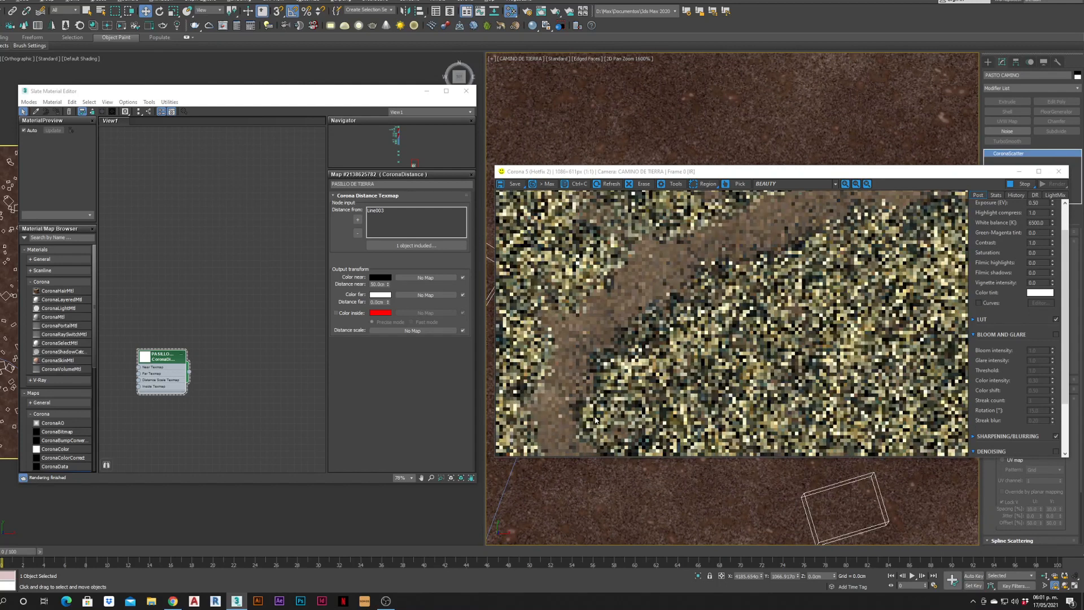
{"action": "left_click_drag", "start_coordinate": [752, 237], "coordinate": [693, 303]}
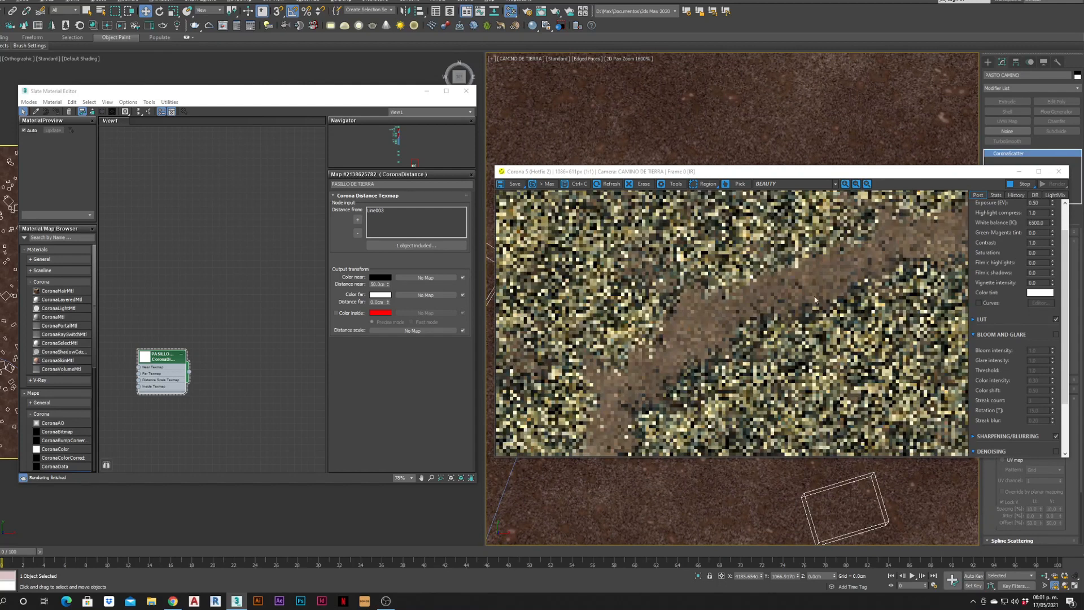
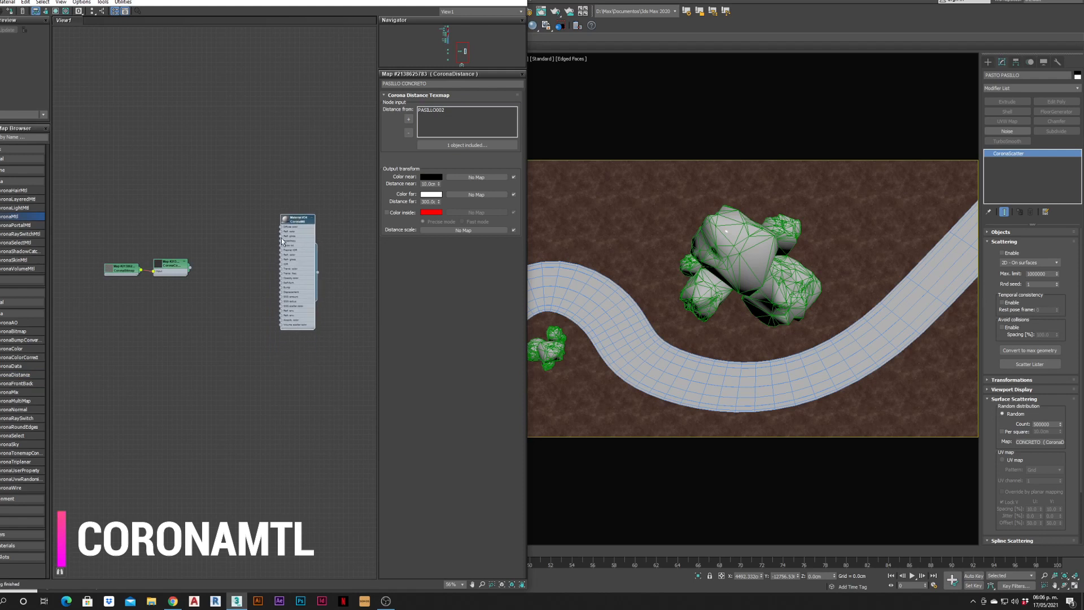
Open the new CoronaMtl's parameters and apply the material to the curved walkway plane
{"action": "double_click", "coordinate": [324, 288]}
{"action": "left_click_drag", "start_coordinate": [327, 289], "coordinate": [666, 366]}
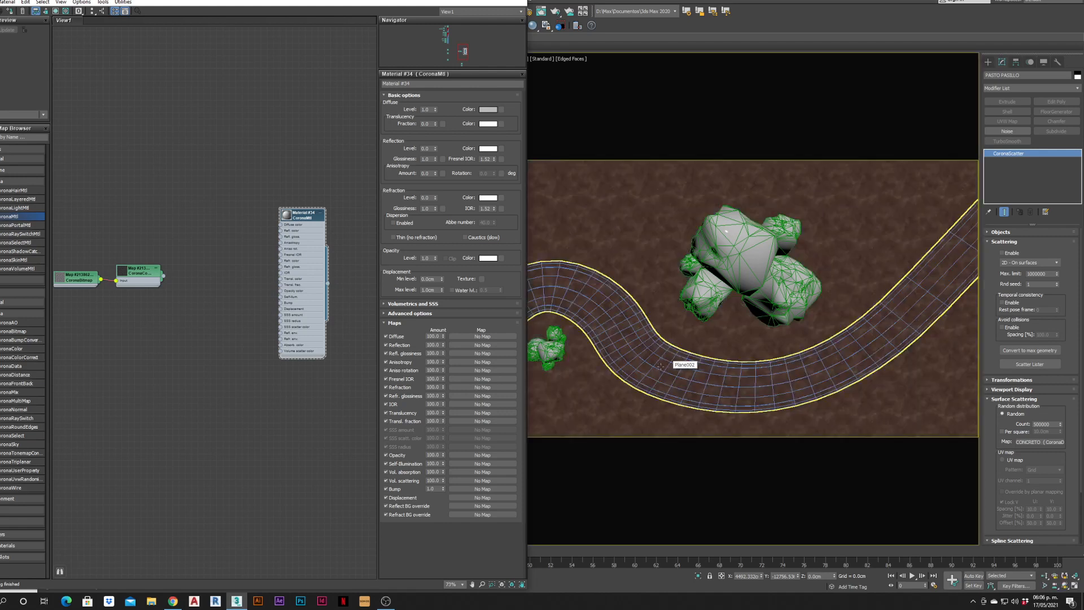
Isolate the curved road plane and start an interactive render of it beside the material editor
{"action": "left_click", "coordinate": [660, 362]}
{"action": "key", "text": "alt+q"}
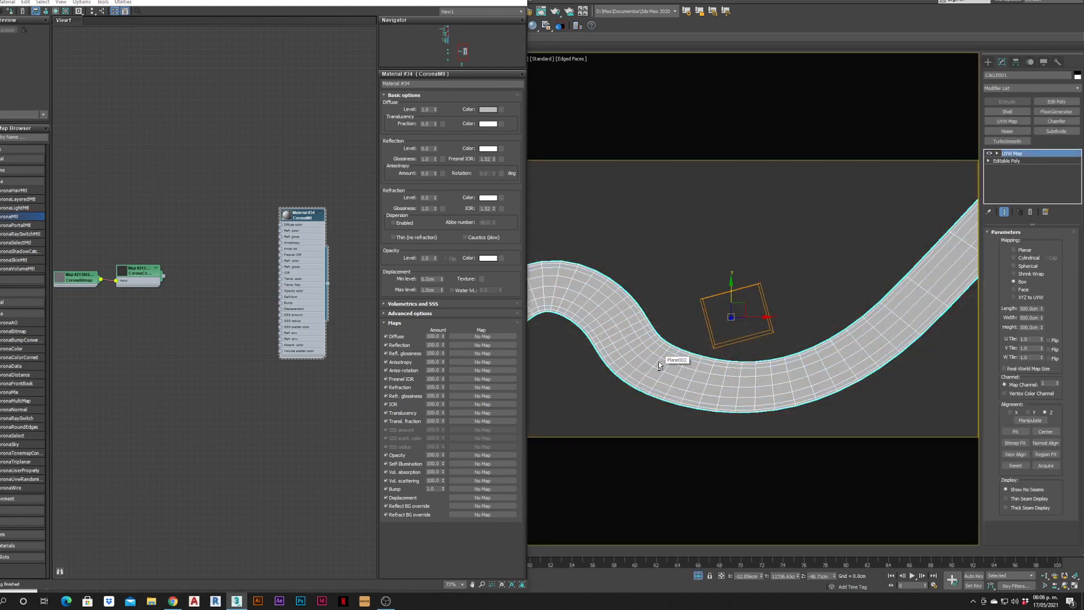
{"action": "double_click", "coordinate": [434, 1]}
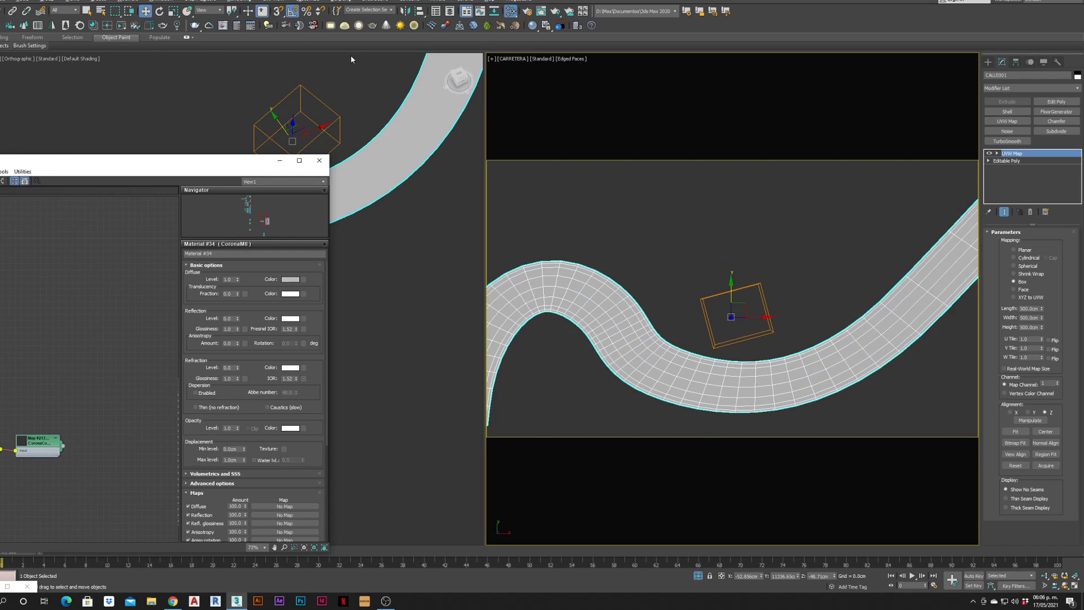
{"action": "left_click", "coordinate": [120, 26]}
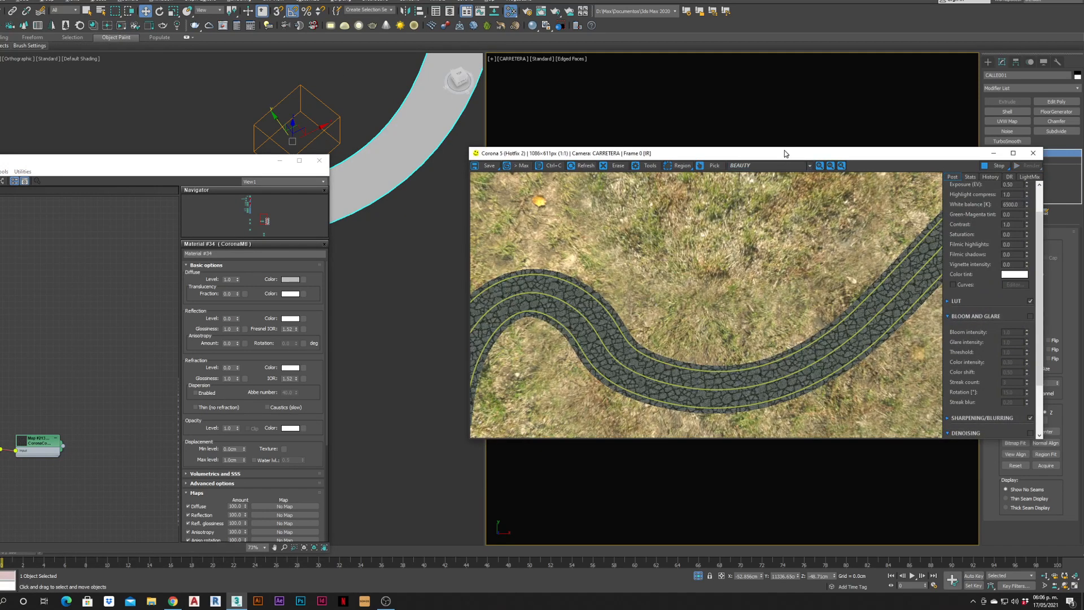
{"action": "left_click_drag", "start_coordinate": [784, 151], "coordinate": [801, 111]}
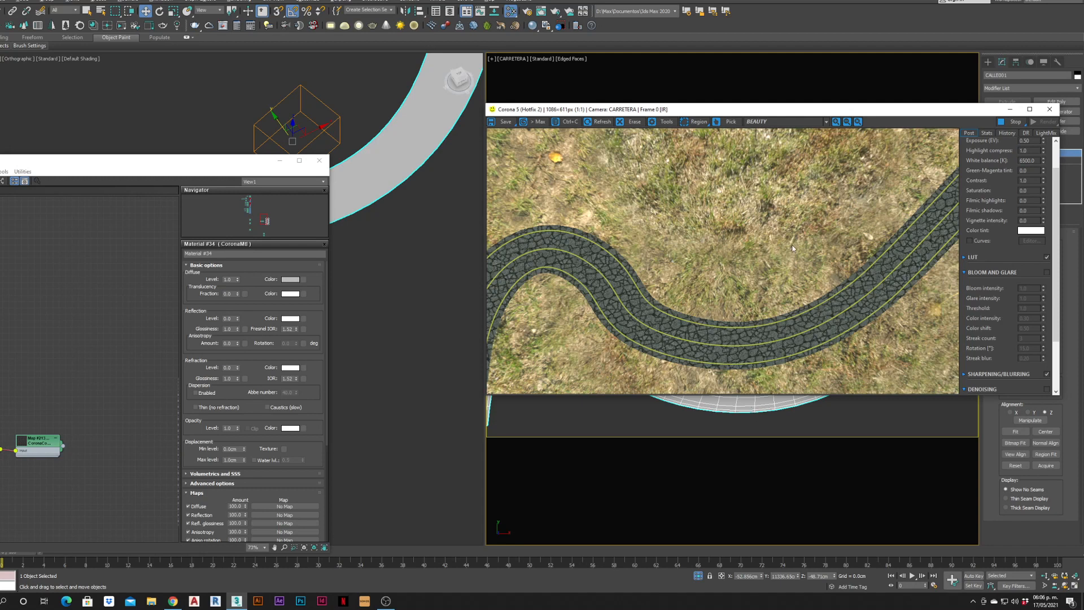
Apply the new CoronaMtl to the isolated road plane
{"action": "left_click_drag", "start_coordinate": [222, 165], "coordinate": [360, 103]}
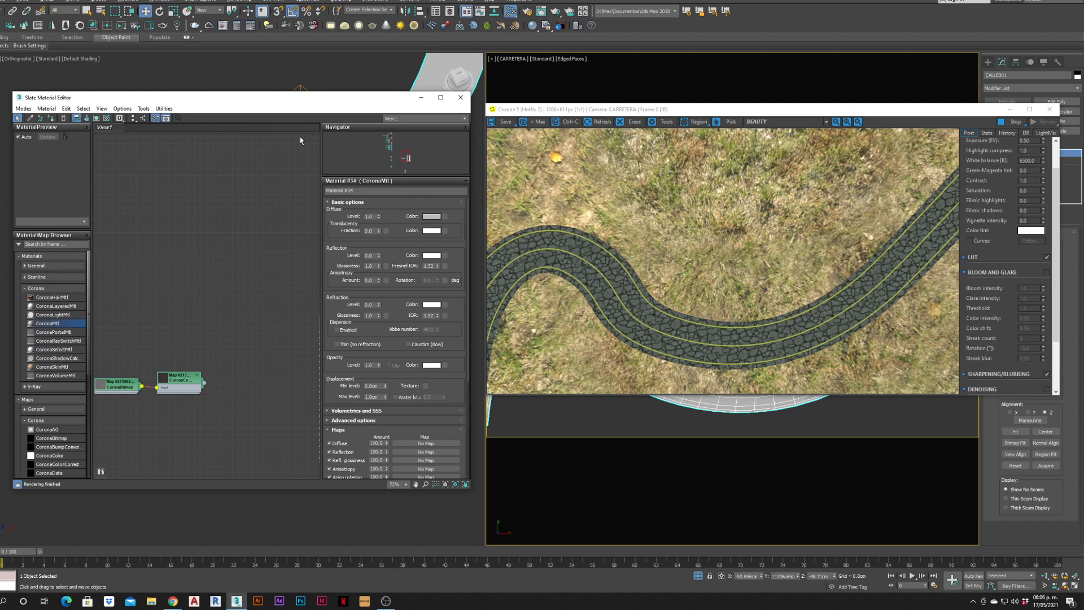
{"action": "left_click_drag", "start_coordinate": [337, 105], "coordinate": [229, 185]}
{"action": "middle_click_drag", "start_coordinate": [172, 377], "coordinate": [28, 293]}
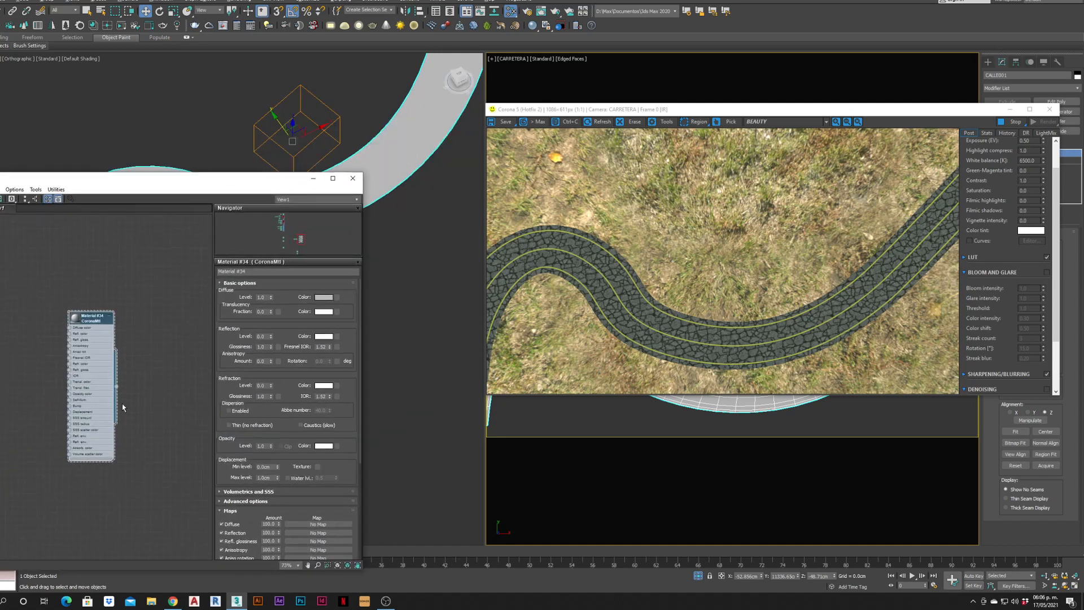
{"action": "left_click_drag", "start_coordinate": [115, 388], "coordinate": [210, 326]}
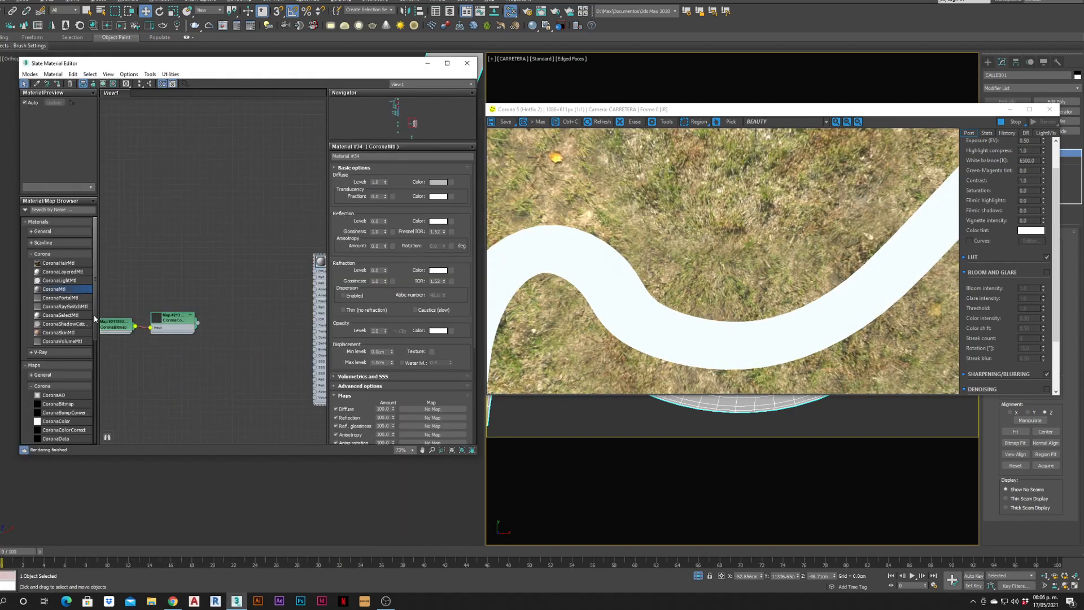
Add a CoronaDistance map and connect it to the road CoronaMtl's diffuse color
{"action": "left_click_drag", "start_coordinate": [95, 319], "coordinate": [96, 351]}
{"action": "left_click_drag", "start_coordinate": [63, 388], "coordinate": [253, 262]}
{"action": "middle_click_drag", "start_coordinate": [279, 306], "coordinate": [226, 316]}
{"action": "left_click_drag", "start_coordinate": [225, 286], "coordinate": [261, 282]}
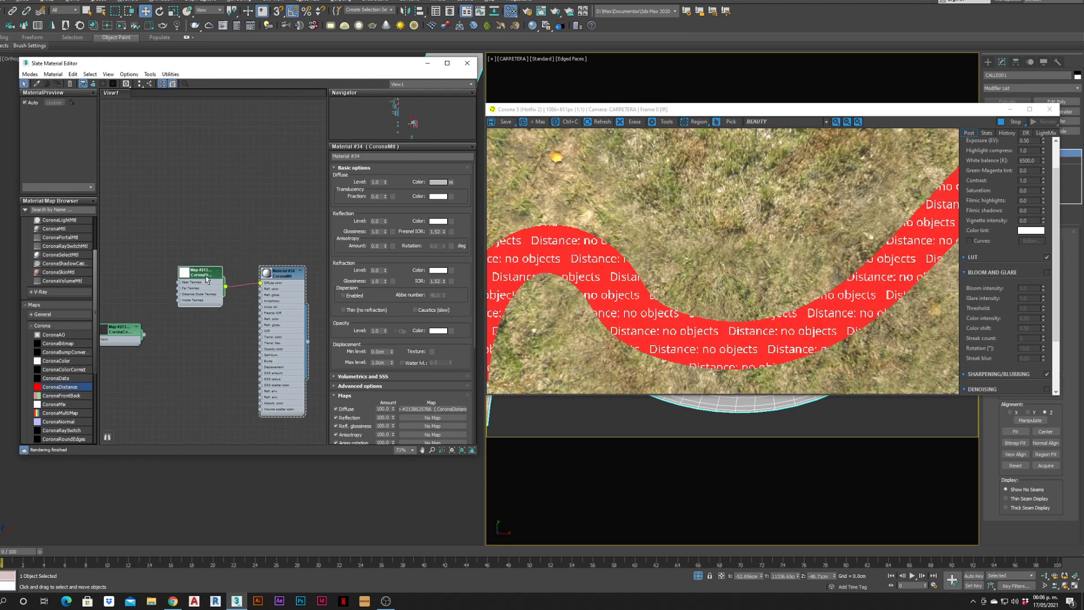
Place the color-correction map beside the CoronaDistance map and connect it to the Far Texmap input
{"action": "middle_click_drag", "start_coordinate": [161, 355], "coordinate": [261, 358]}
{"action": "left_click_drag", "start_coordinate": [241, 299], "coordinate": [101, 371]}
{"action": "left_click_drag", "start_coordinate": [209, 331], "coordinate": [205, 298]}
{"action": "scroll", "coordinate": [231, 344], "scroll_direction": "up", "scroll_amount": 4}
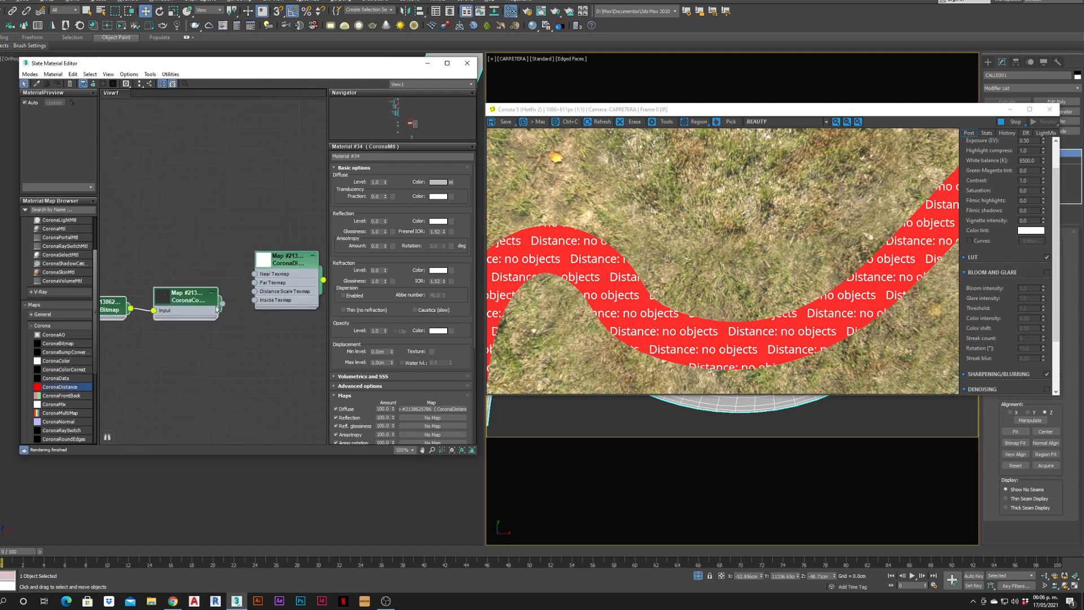
{"action": "scroll", "coordinate": [263, 293], "scroll_direction": "up", "scroll_amount": 2}
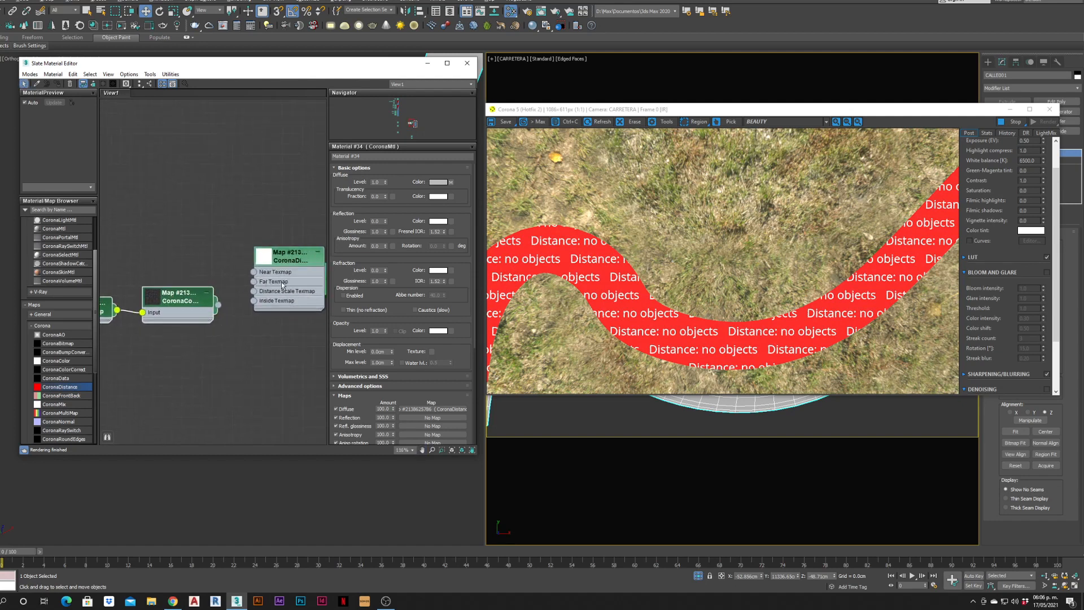
{"action": "left_click_drag", "start_coordinate": [218, 305], "coordinate": [253, 282]}
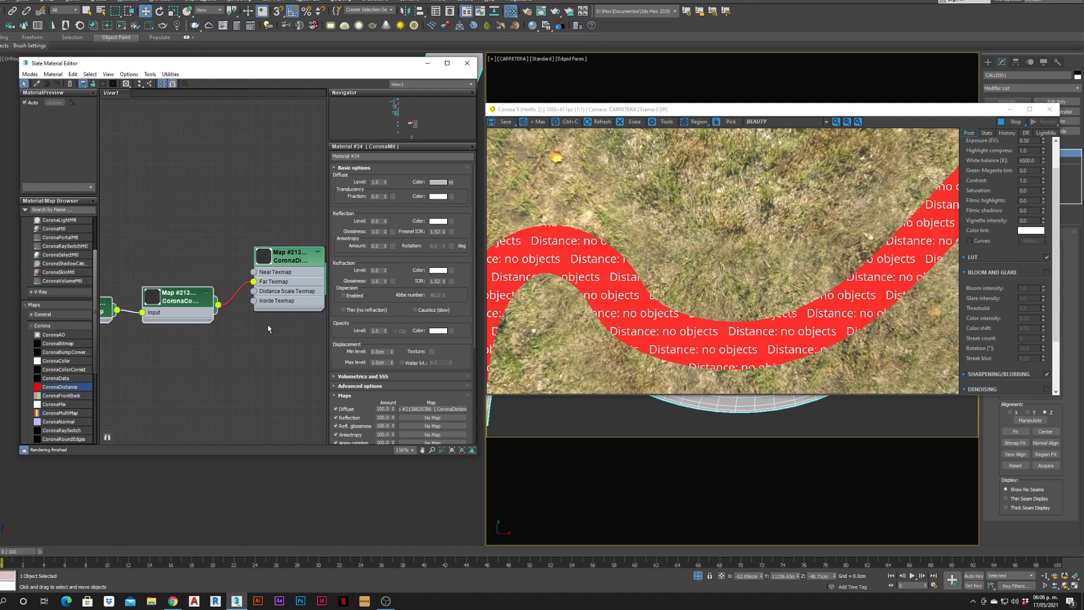
Add a CoronaColor map with an olive-green solid color and connect it to the CoronaDistance map's Near Texmap
{"action": "middle_click_drag", "start_coordinate": [271, 293], "coordinate": [204, 282]}
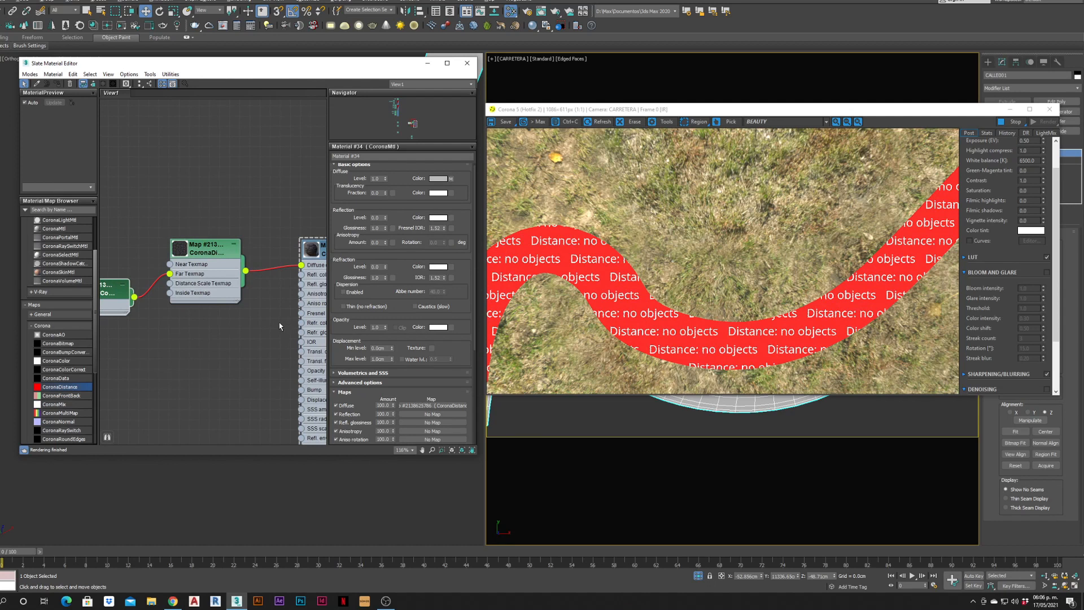
{"action": "middle_click_drag", "start_coordinate": [316, 231], "coordinate": [236, 186]}
{"action": "middle_click_drag", "start_coordinate": [209, 258], "coordinate": [264, 276]}
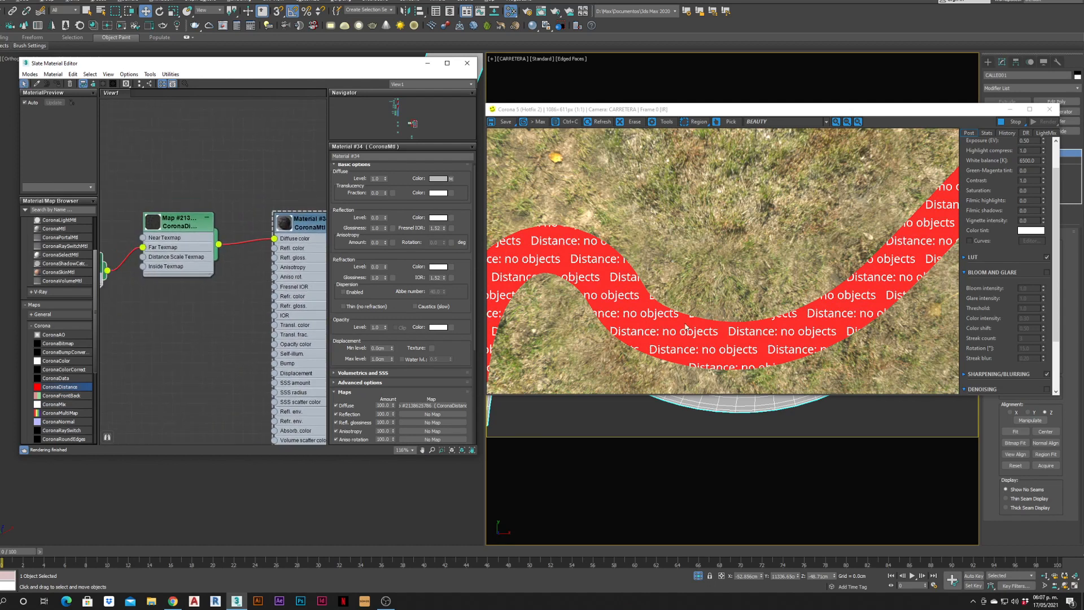
{"action": "middle_click_drag", "start_coordinate": [163, 329], "coordinate": [254, 390]}
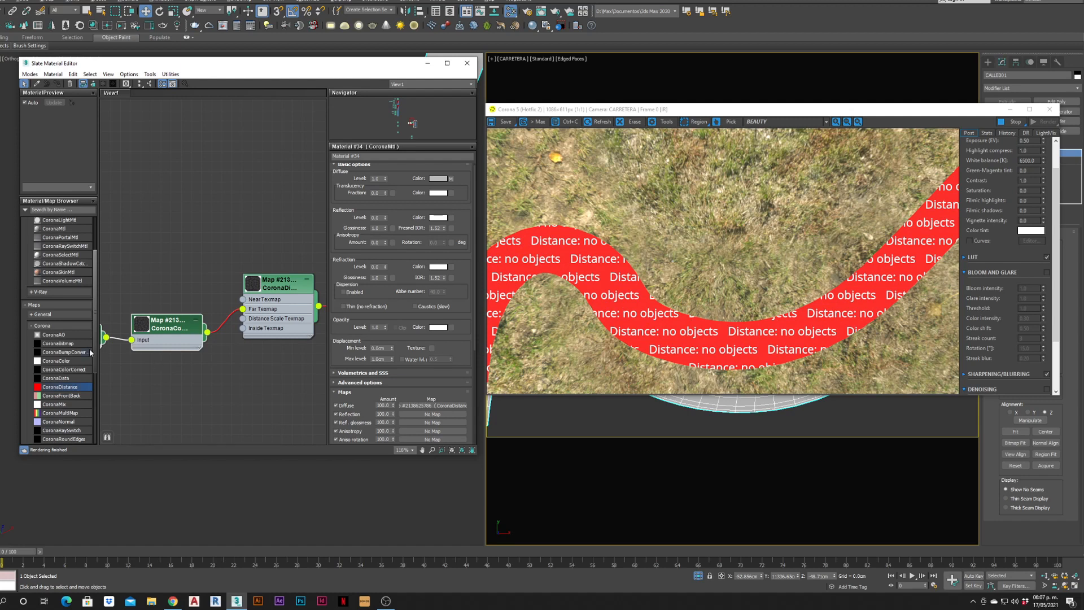
{"action": "left_click_drag", "start_coordinate": [56, 361], "coordinate": [160, 287]}
{"action": "double_click", "coordinate": [162, 288]}
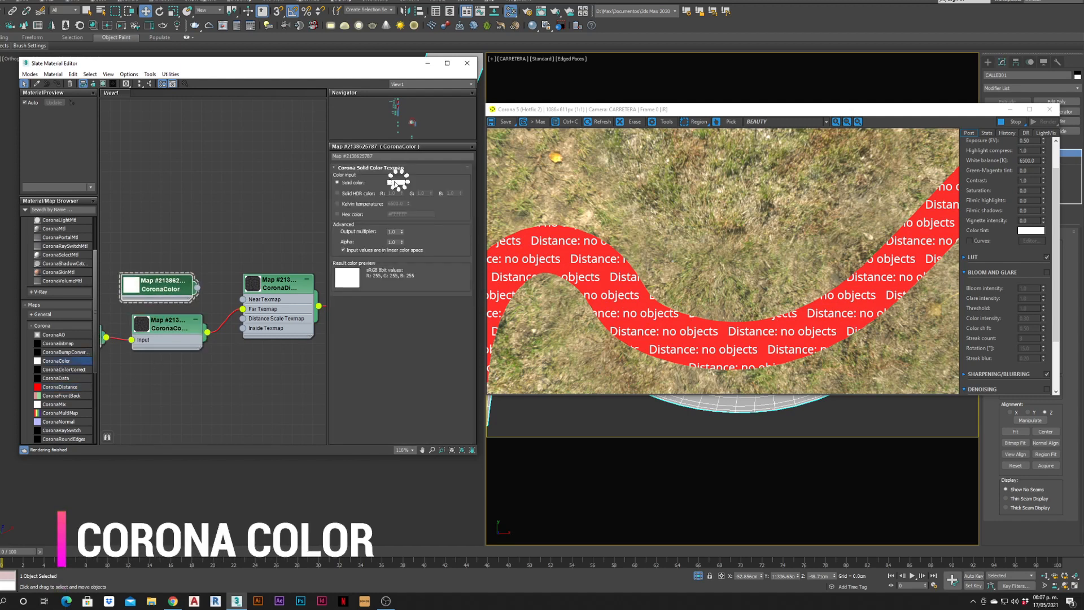
{"action": "left_click", "coordinate": [398, 183]}
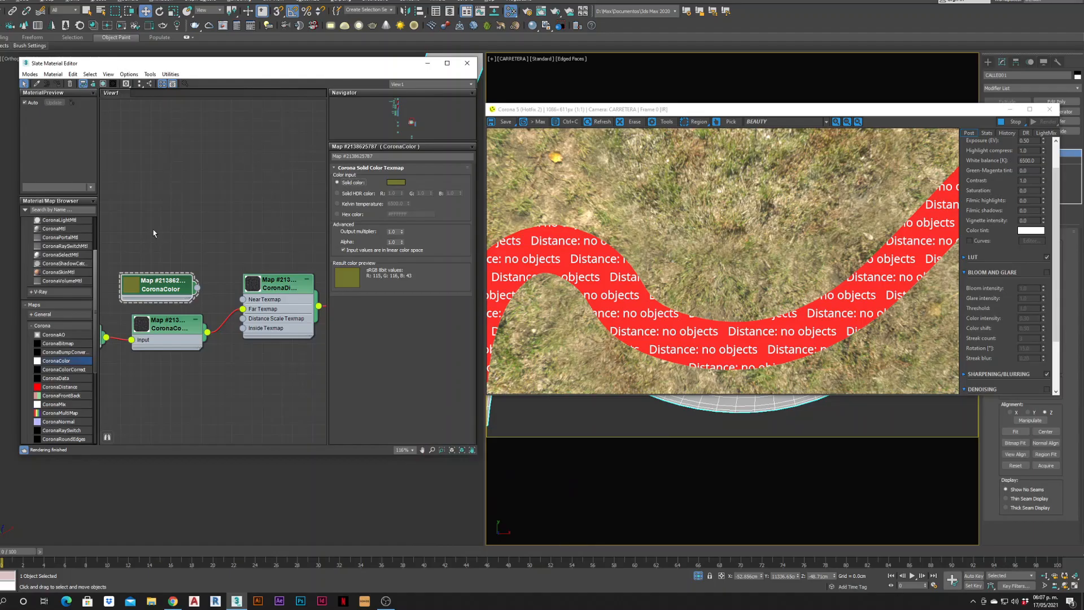
{"action": "left_click_drag", "start_coordinate": [197, 289], "coordinate": [242, 299]}
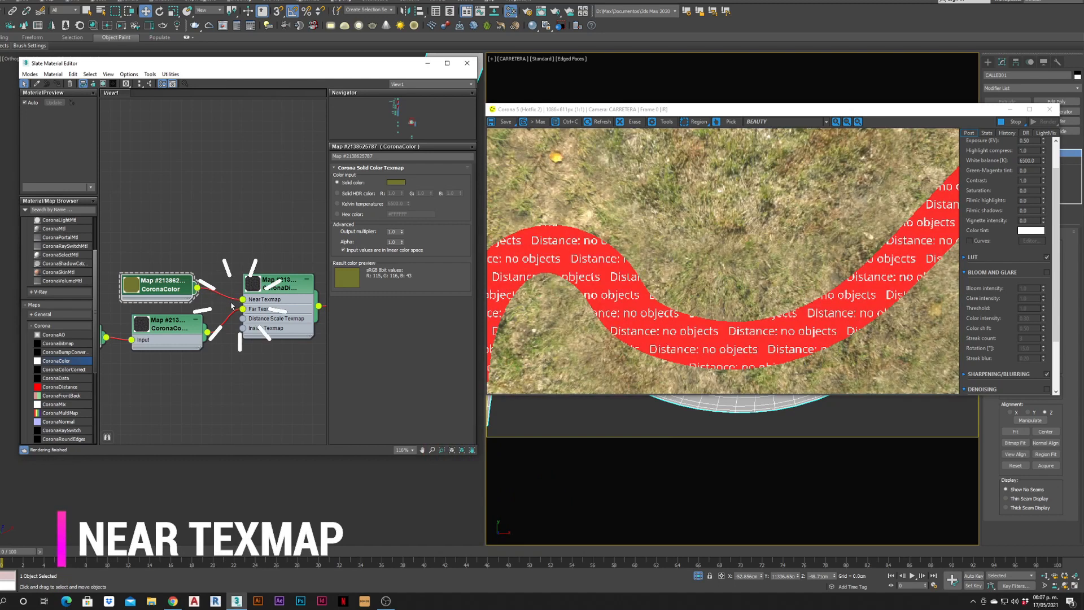
Open the CoronaDistance map's parameters and end the road's isolation
{"action": "middle_click_drag", "start_coordinate": [194, 232], "coordinate": [146, 217]}
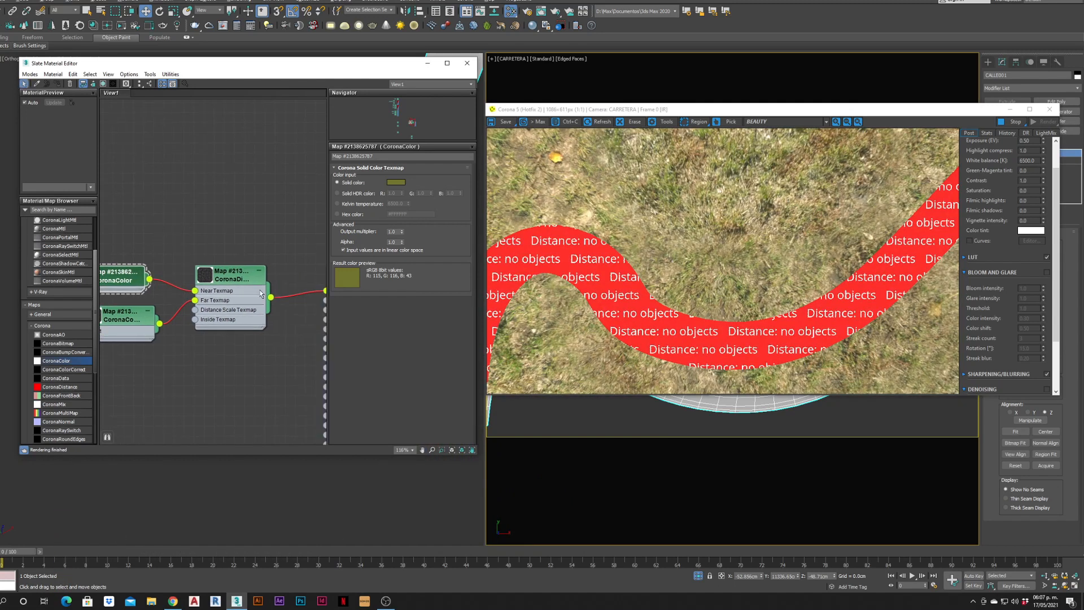
{"action": "scroll", "coordinate": [271, 266], "scroll_direction": "down", "scroll_amount": 2}
{"action": "left_click_drag", "start_coordinate": [329, 66], "coordinate": [823, 97]}
{"action": "double_click", "coordinate": [725, 312]}
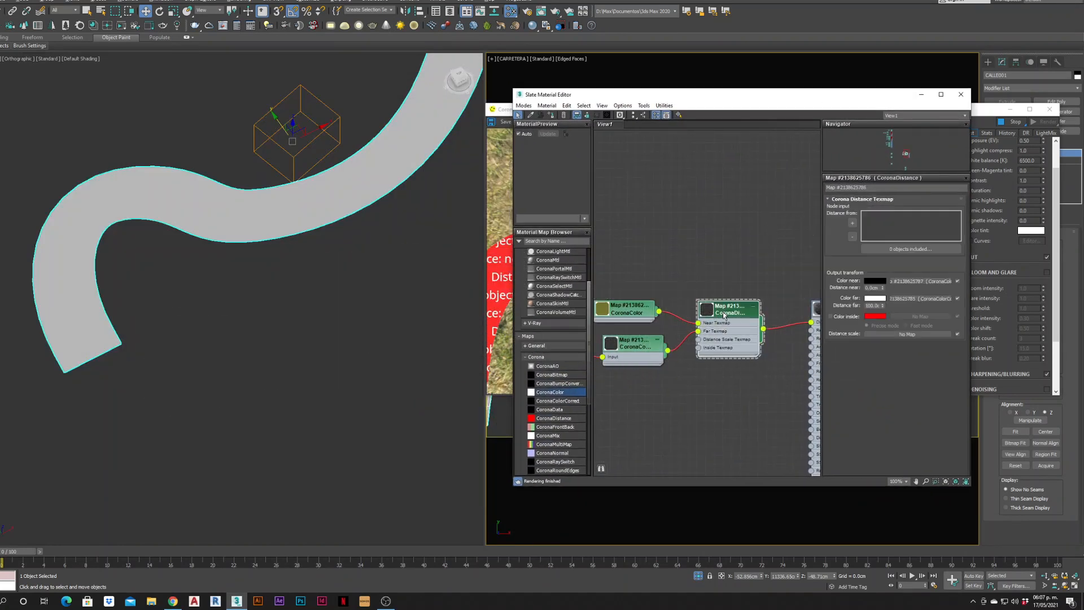
{"action": "middle_click_drag", "start_coordinate": [318, 250], "coordinate": [331, 235], "text": "alt"}
{"action": "right_click", "coordinate": [329, 231]}
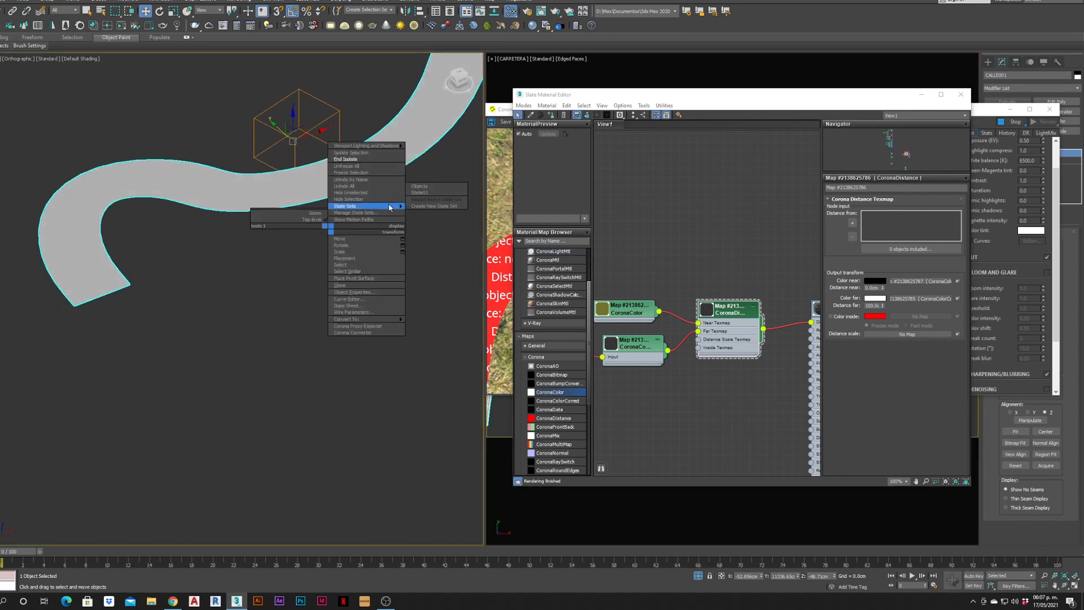
{"action": "left_click", "coordinate": [369, 162]}
Add the two line shapes running along the road to the CoronaDistance map's Distance from list
{"action": "scroll", "coordinate": [354, 212], "scroll_direction": "down", "scroll_amount": 2}
{"action": "scroll", "coordinate": [339, 200], "scroll_direction": "up", "scroll_amount": 4}
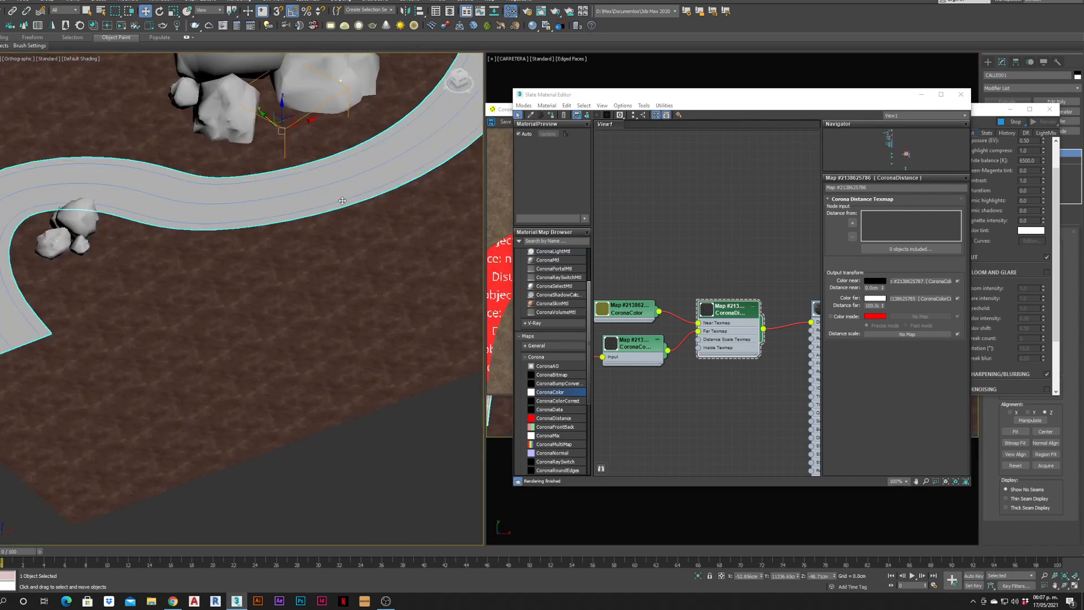
{"action": "left_click", "coordinate": [343, 180]}
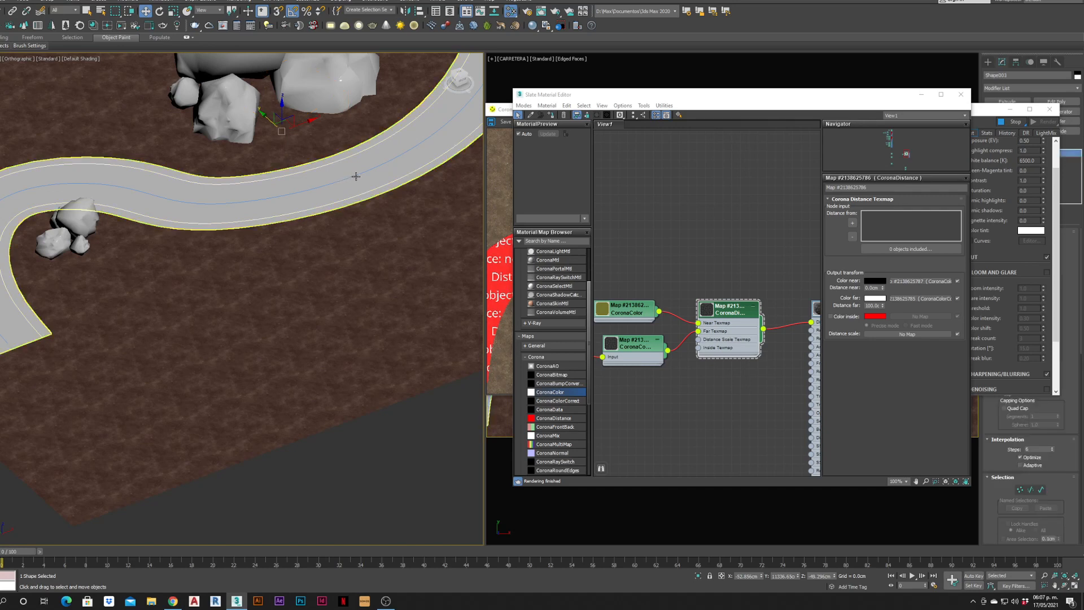
{"action": "left_click", "coordinate": [355, 177], "text": "ctrl"}
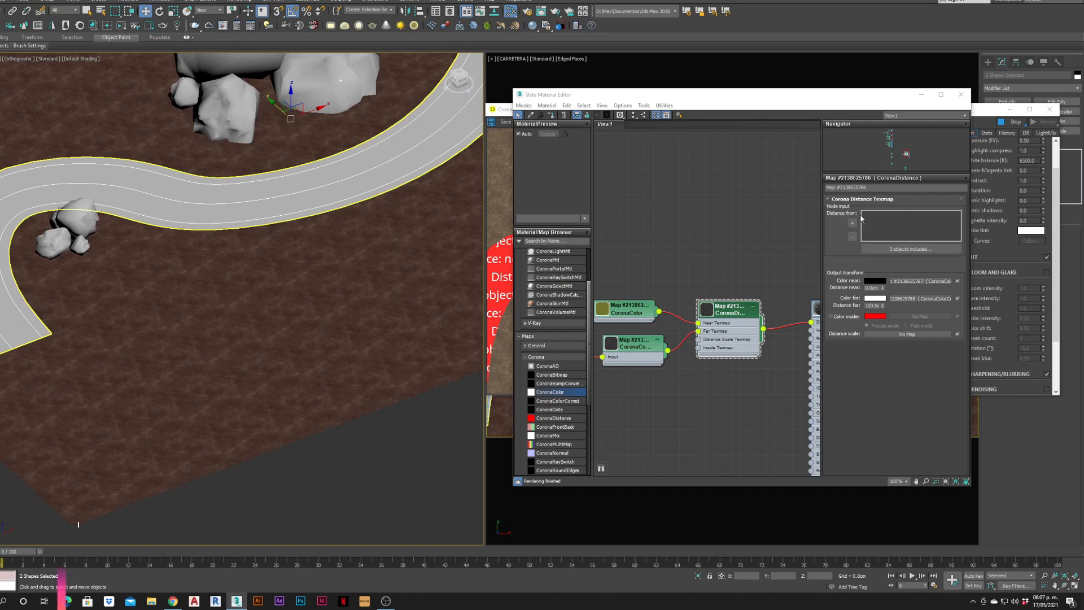
{"action": "left_click", "coordinate": [852, 222]}
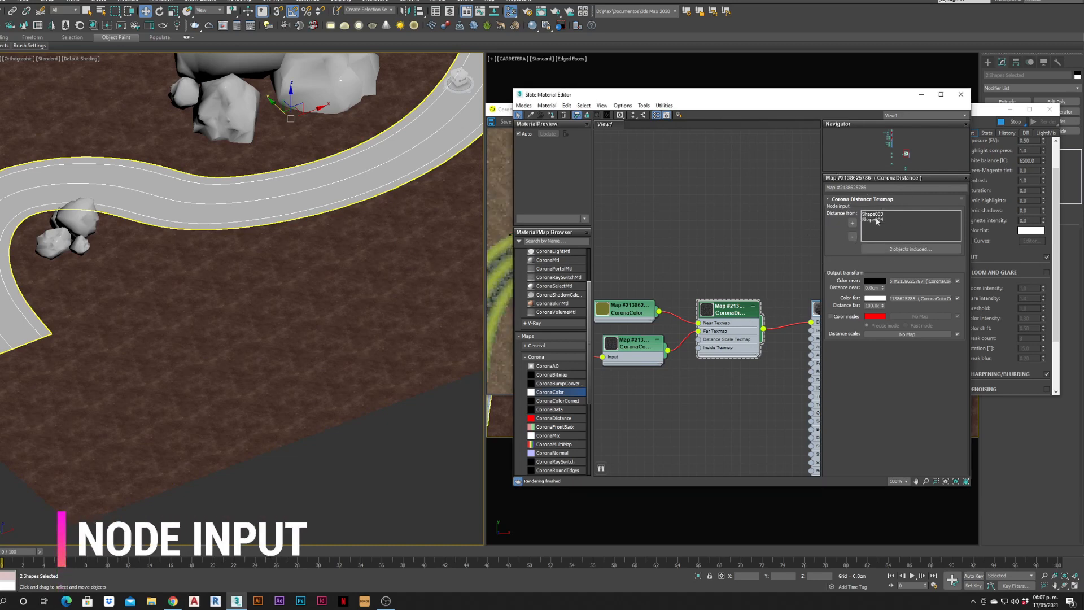
Set the road CoronaDistance map's far distance to 10 cm with the render in view
{"action": "left_click_drag", "start_coordinate": [846, 94], "coordinate": [204, 118]}
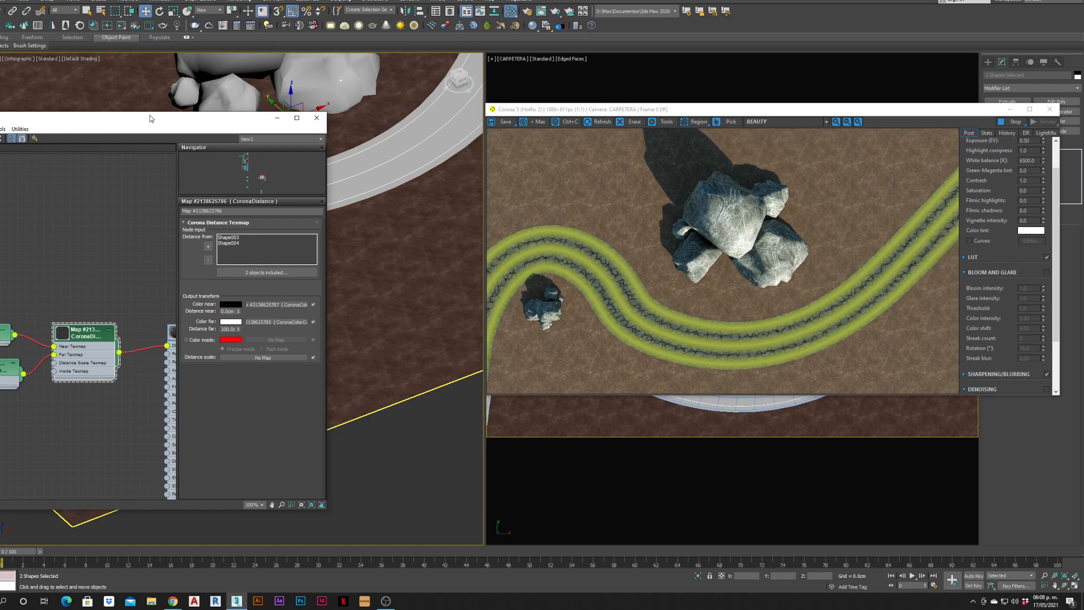
{"action": "left_click_drag", "start_coordinate": [150, 118], "coordinate": [349, 91]}
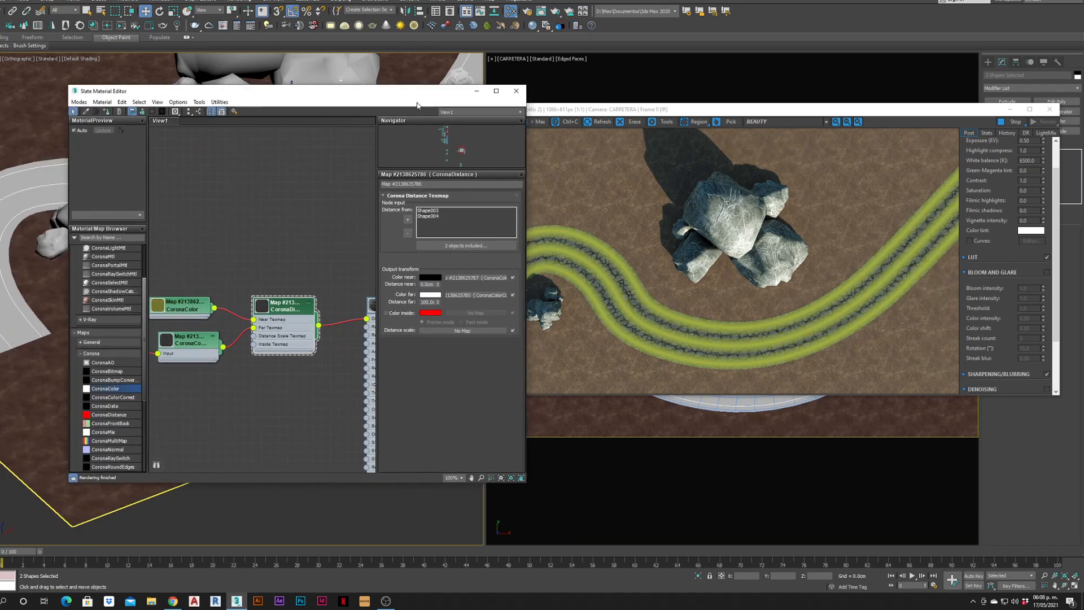
{"action": "left_click_drag", "start_coordinate": [417, 90], "coordinate": [378, 75]}
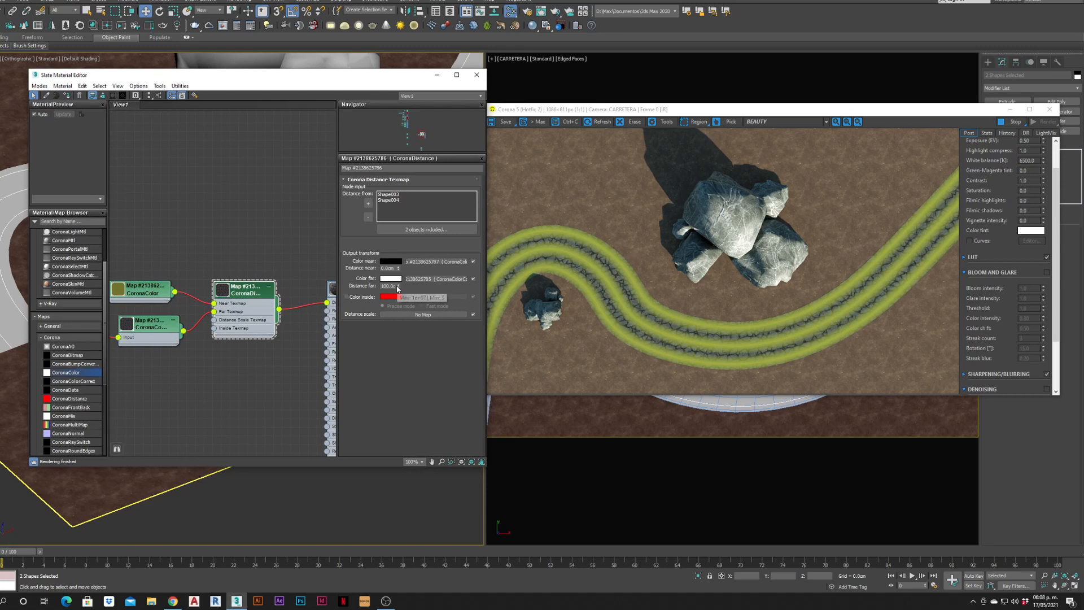
{"action": "left_click_drag", "start_coordinate": [394, 286], "coordinate": [345, 278]}
{"action": "type", "text": "8"}
{"action": "key", "text": "Return"}
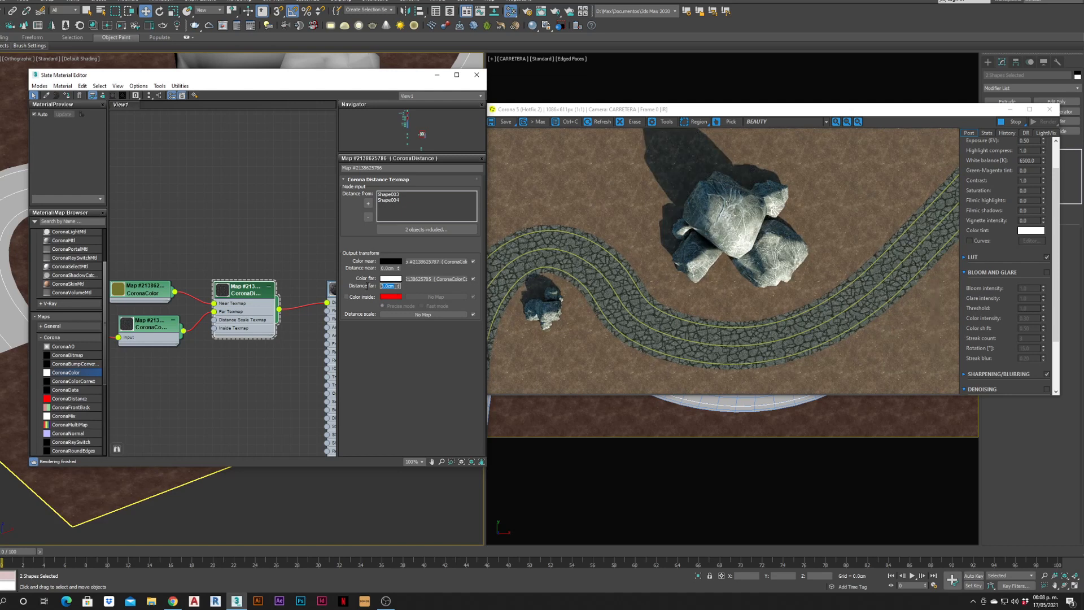
{"action": "type", "text": "10"}
{"action": "key", "text": "Return"}
Select the PASTO CARRETERA scatter in a top view of the scene and minimize the render window
{"action": "middle_click_drag", "start_coordinate": [315, 300], "coordinate": [242, 268]}
{"action": "scroll", "coordinate": [261, 293], "scroll_direction": "down", "scroll_amount": 1}
{"action": "left_click_drag", "start_coordinate": [345, 77], "coordinate": [586, 311]}
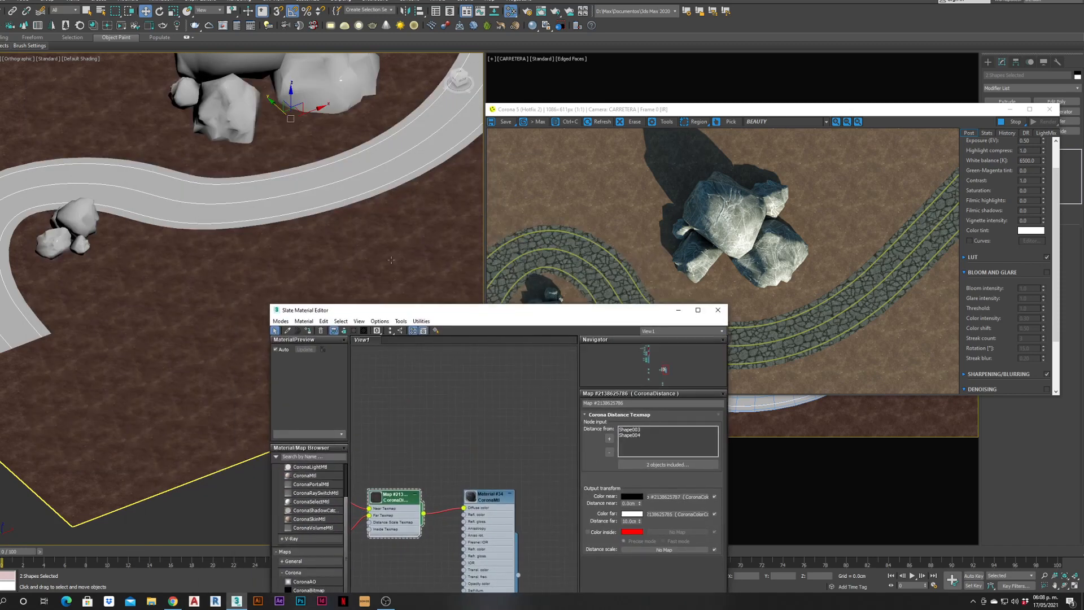
{"action": "scroll", "coordinate": [339, 232], "scroll_direction": "down", "scroll_amount": 7}
{"action": "key", "text": "t"}
{"action": "key", "text": "z"}
{"action": "middle_click_drag", "start_coordinate": [392, 175], "coordinate": [274, 164]}
{"action": "left_click", "coordinate": [333, 145]}
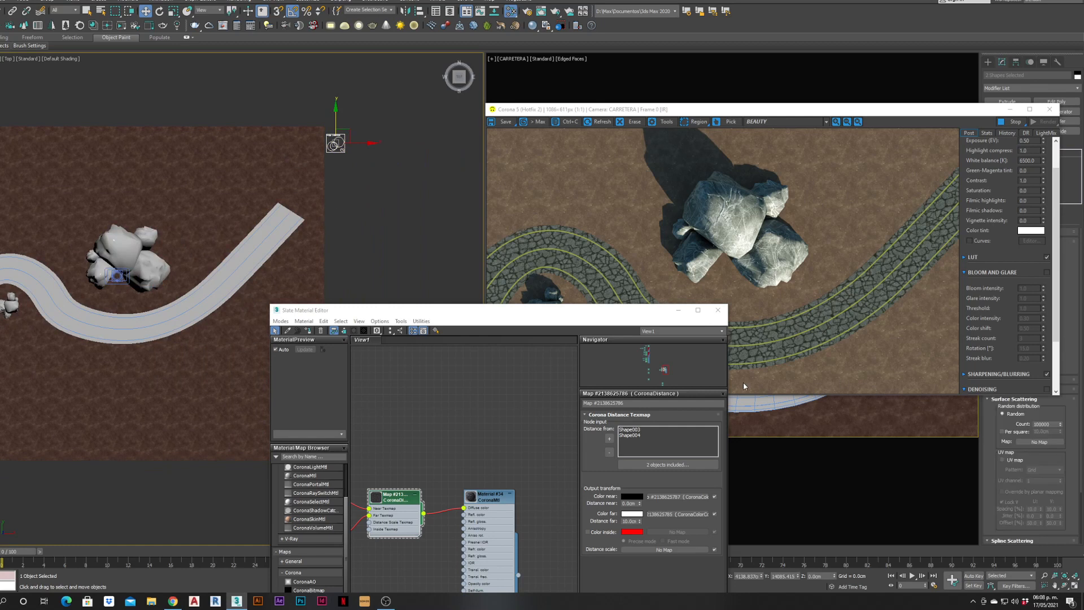
{"action": "left_click", "coordinate": [533, 322]}
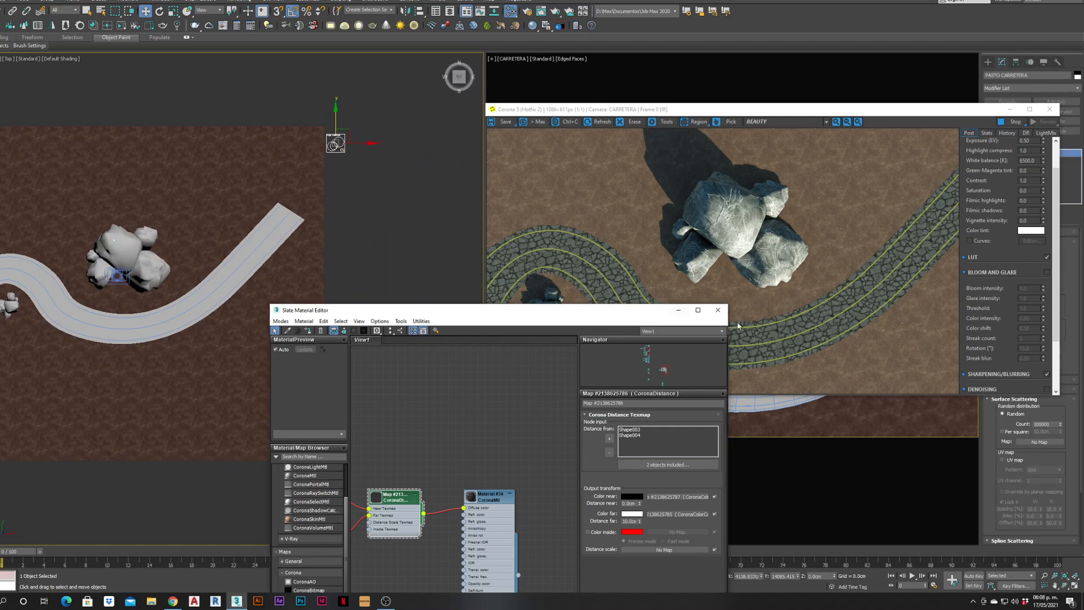
{"action": "left_click", "coordinate": [1009, 109]}
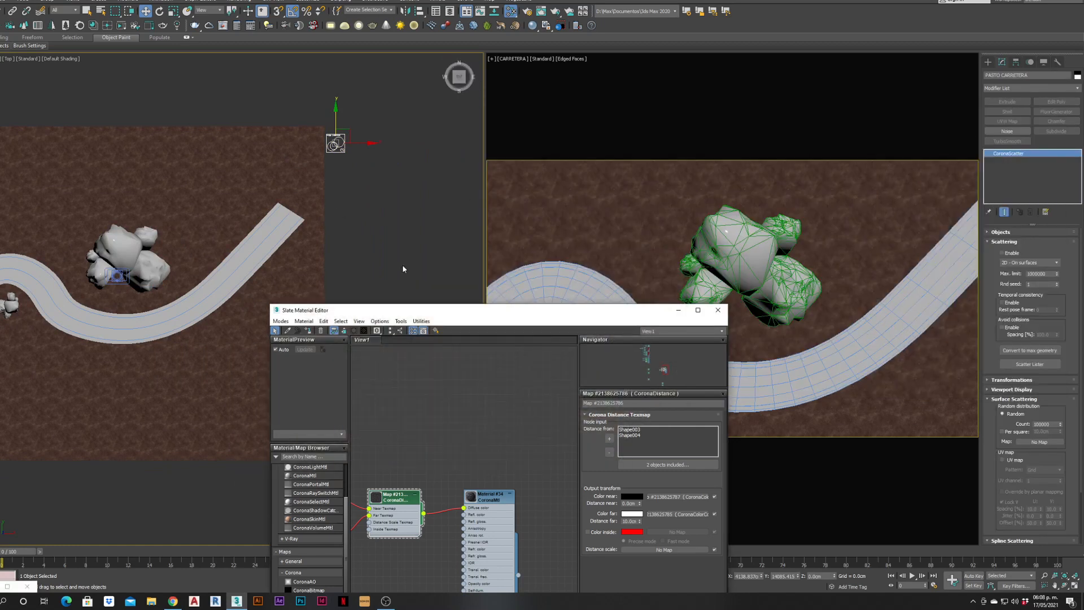
Add a new CoronaDistance map below the road's CoronaMtl and select the road plane in the top view
{"action": "middle_click_drag", "start_coordinate": [489, 513], "coordinate": [488, 384]}
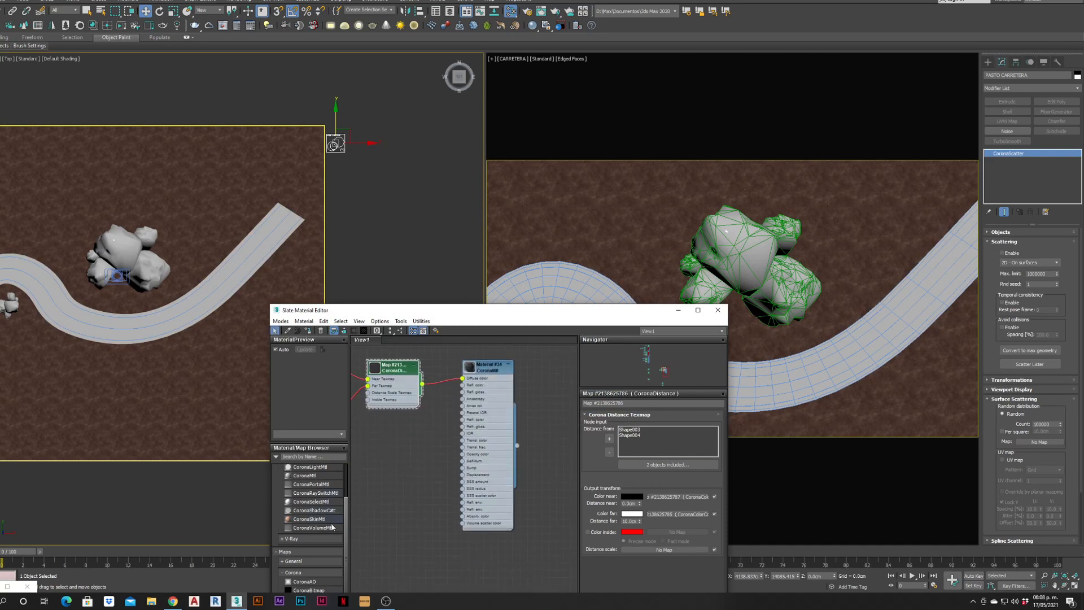
{"action": "scroll", "coordinate": [339, 564], "scroll_direction": "down", "scroll_amount": 3}
{"action": "left_click", "coordinate": [311, 564]}
{"action": "left_click_drag", "start_coordinate": [450, 573], "coordinate": [466, 568]}
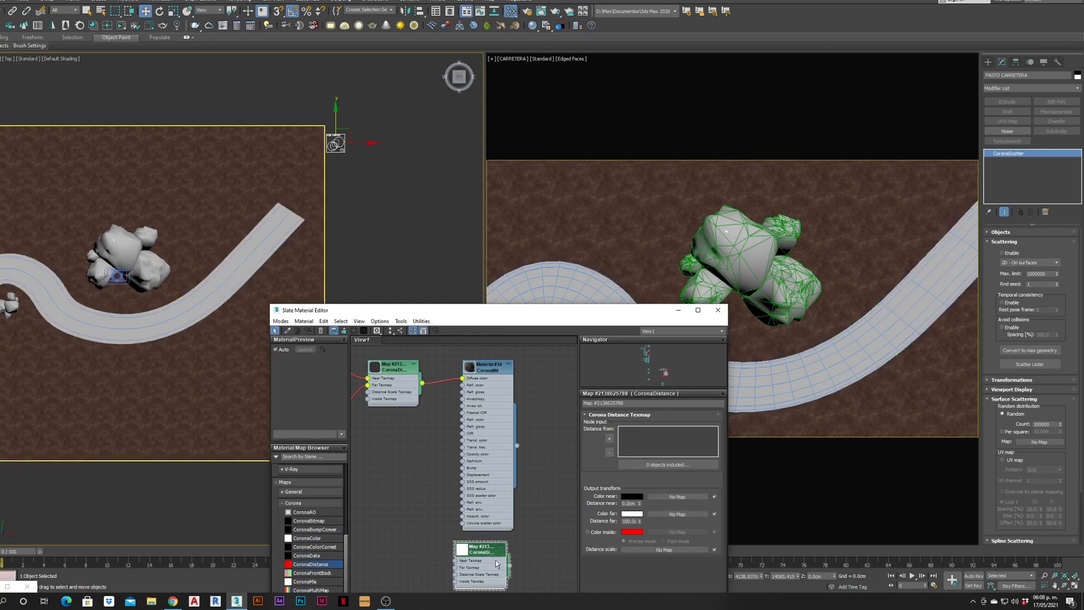
{"action": "left_click", "coordinate": [271, 223]}
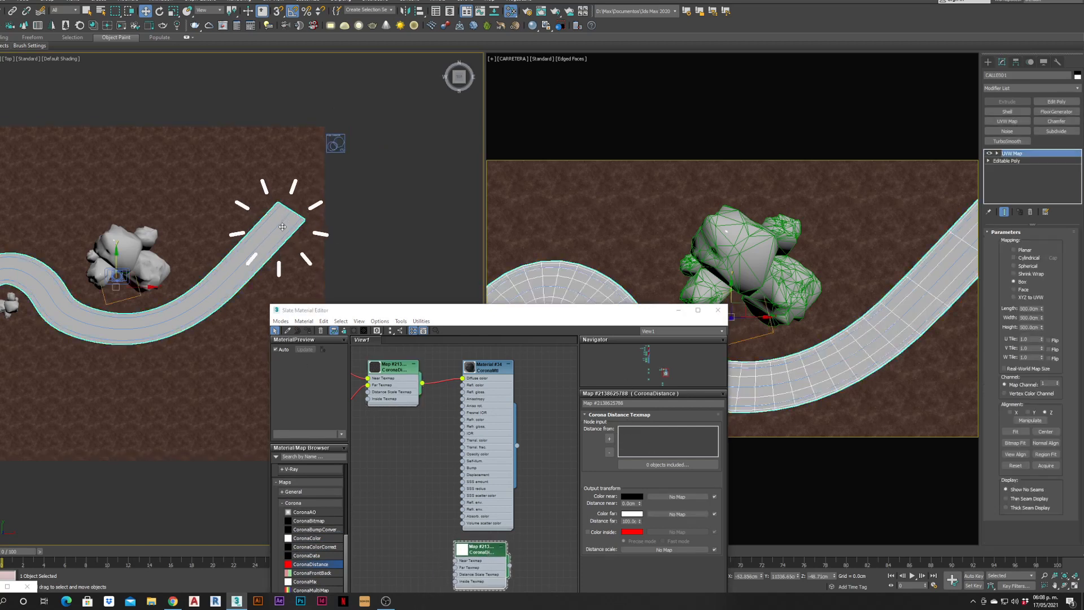
Add the road CALLE001 and the two rock groups Stone_033 and Stone_032 to the new CoronaDistance map's Distance from list
{"action": "left_click", "coordinate": [608, 439]}
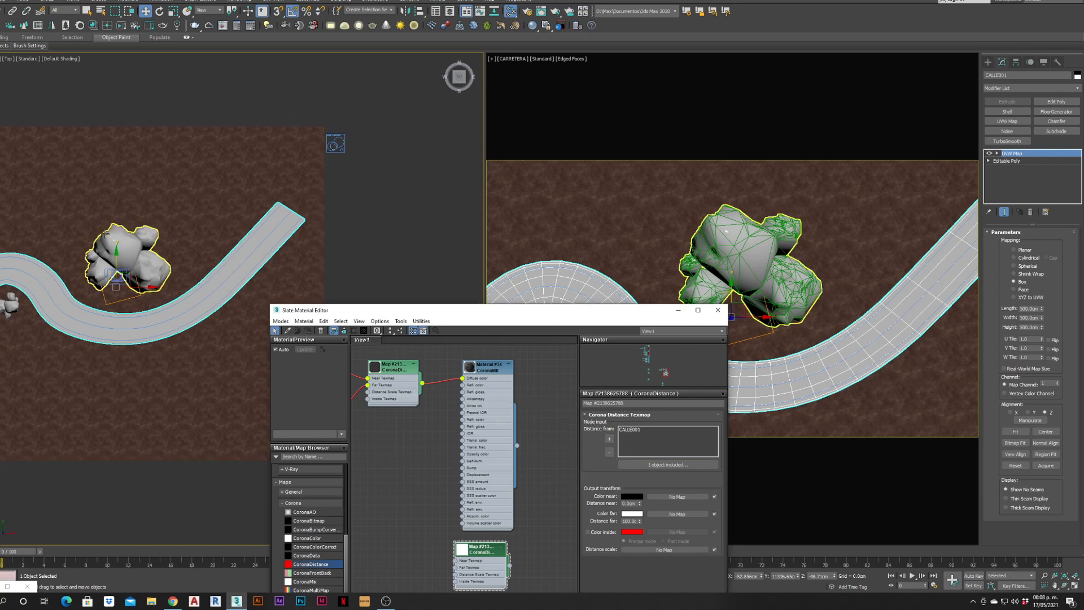
{"action": "left_click", "coordinate": [135, 249]}
{"action": "left_click", "coordinate": [608, 439]}
{"action": "middle_click_drag", "start_coordinate": [56, 403], "coordinate": [148, 398]}
{"action": "left_click", "coordinate": [99, 300]}
{"action": "left_click", "coordinate": [608, 439]}
Set the new CoronaDistance map's near distance to 5 cm and its far distance to 200 cm
{"action": "left_click_drag", "start_coordinate": [599, 312], "coordinate": [535, 240]}
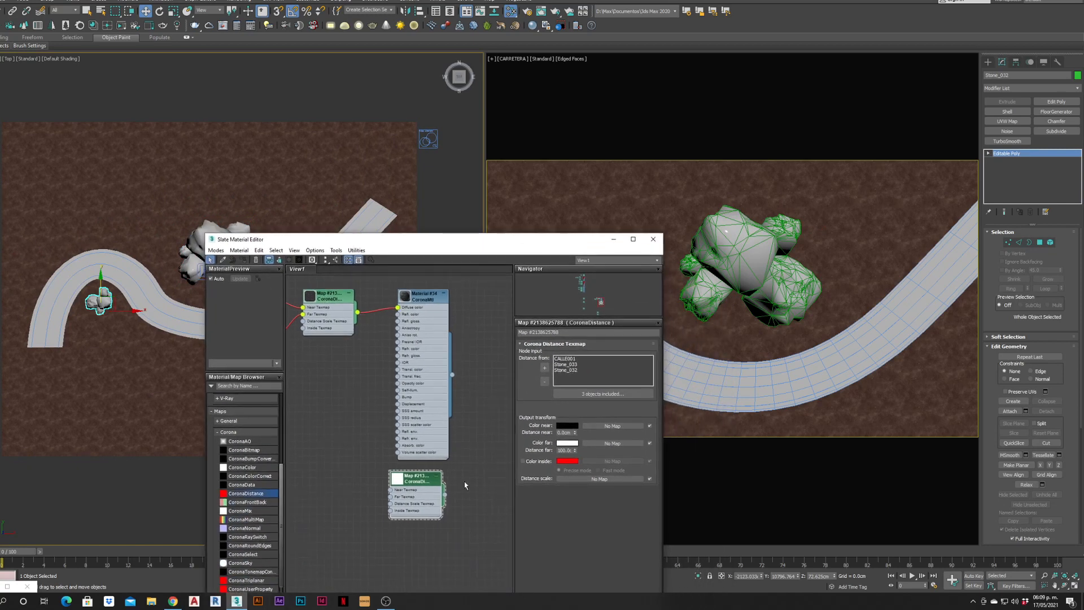
{"action": "left_click_drag", "start_coordinate": [411, 482], "coordinate": [418, 481]}
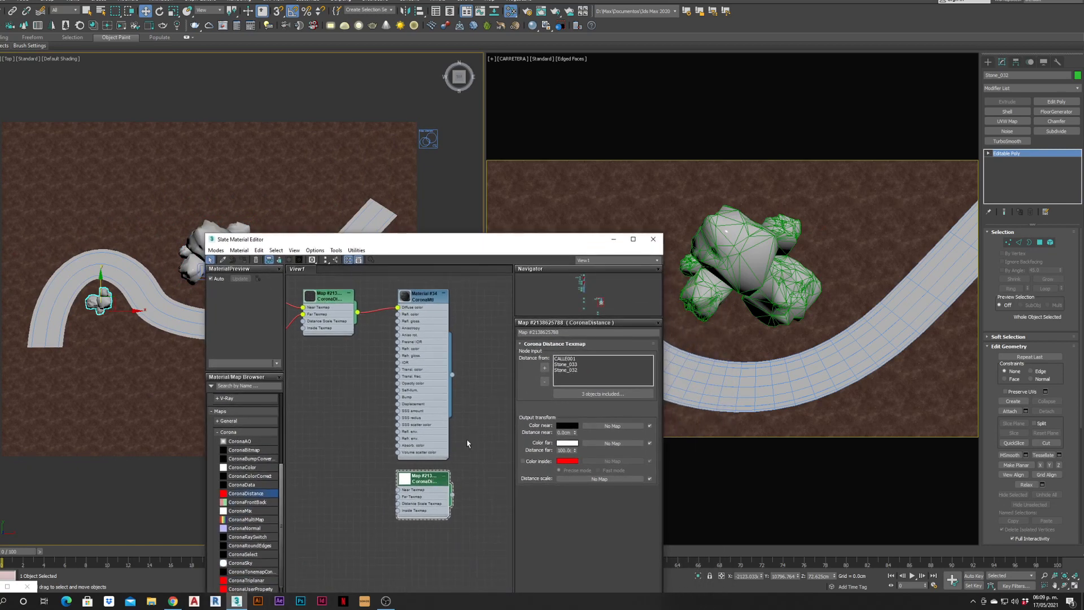
{"action": "left_click_drag", "start_coordinate": [570, 432], "coordinate": [529, 415]}
{"action": "type", "text": "5"}
{"action": "key", "text": "Return"}
{"action": "left_click", "coordinate": [563, 450]}
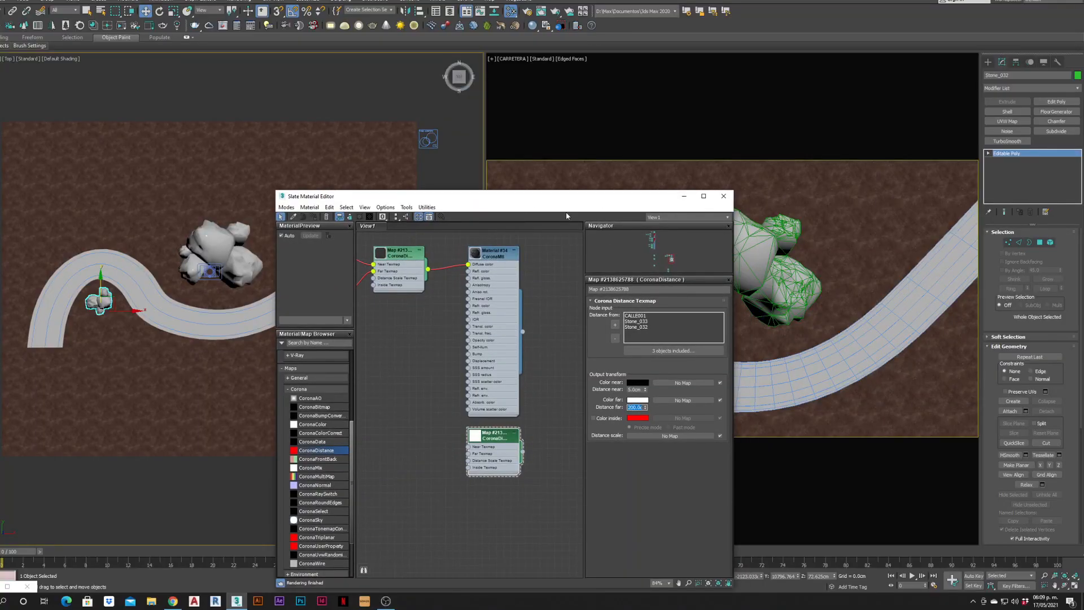
Enable scattering on the PASTO CARRETERA scatter and bring the render window back into view
{"action": "left_click", "coordinate": [428, 139]}
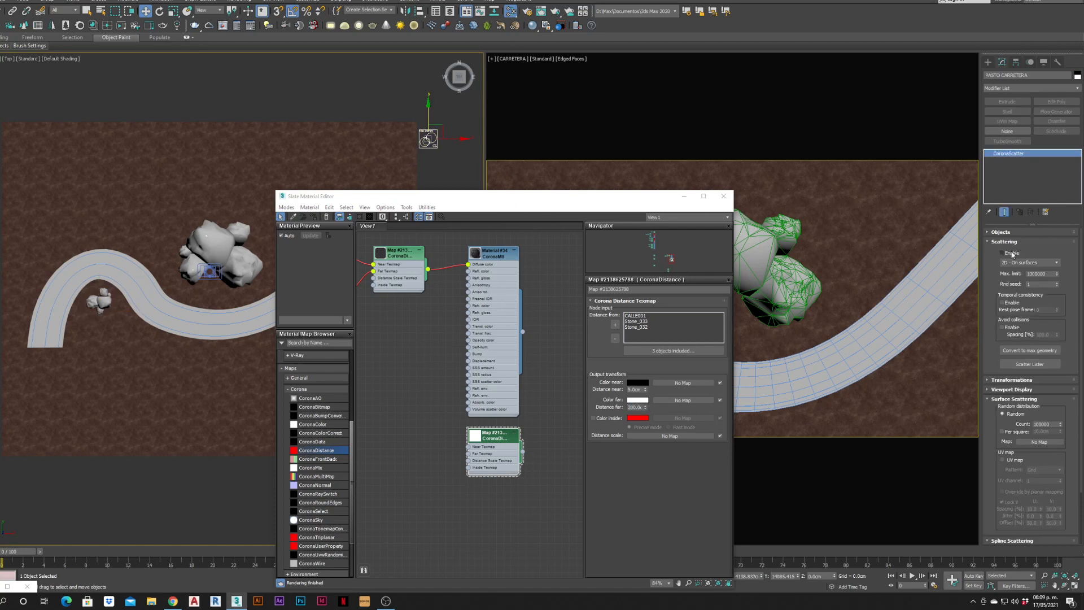
{"action": "left_click", "coordinate": [1010, 254]}
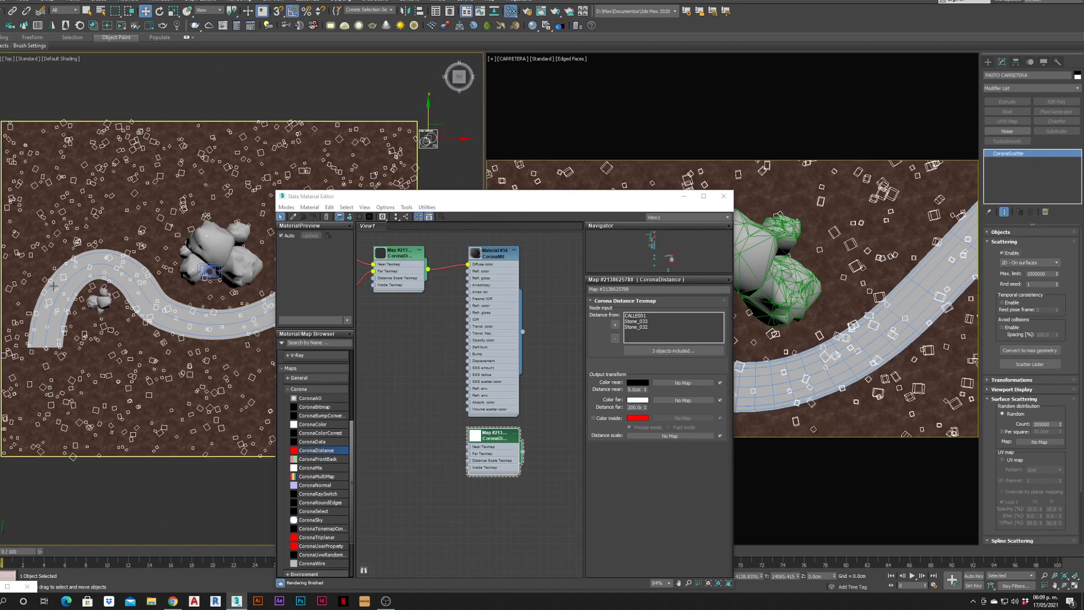
{"action": "left_click", "coordinate": [8, 585]}
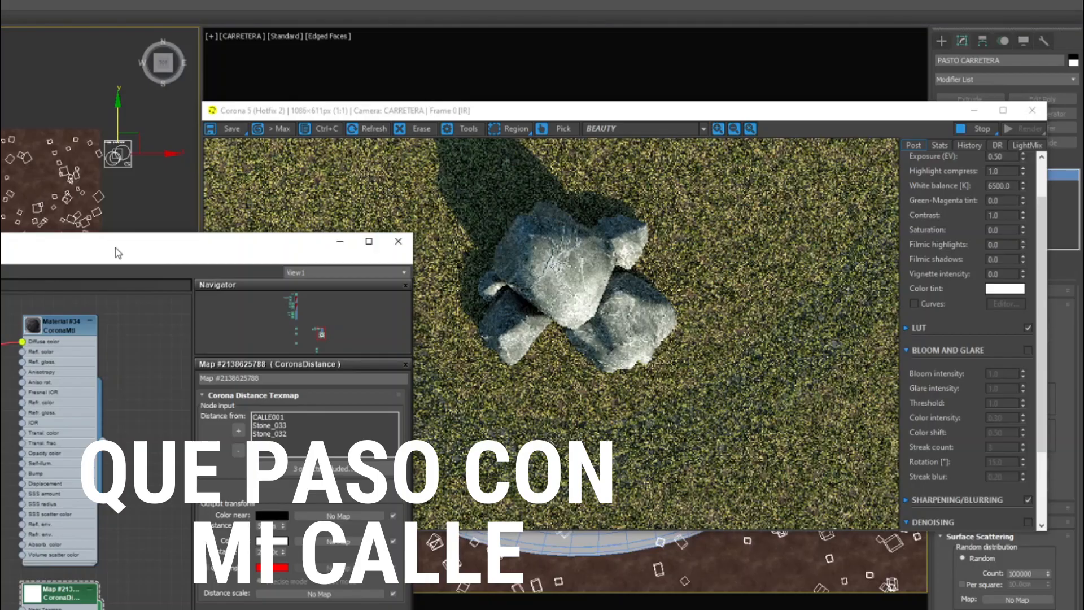
Connect the new CoronaDistance map to the surface scattering Map slot of the PASTO CARRETERA scatter
{"action": "left_click_drag", "start_coordinate": [426, 201], "coordinate": [649, 178]}
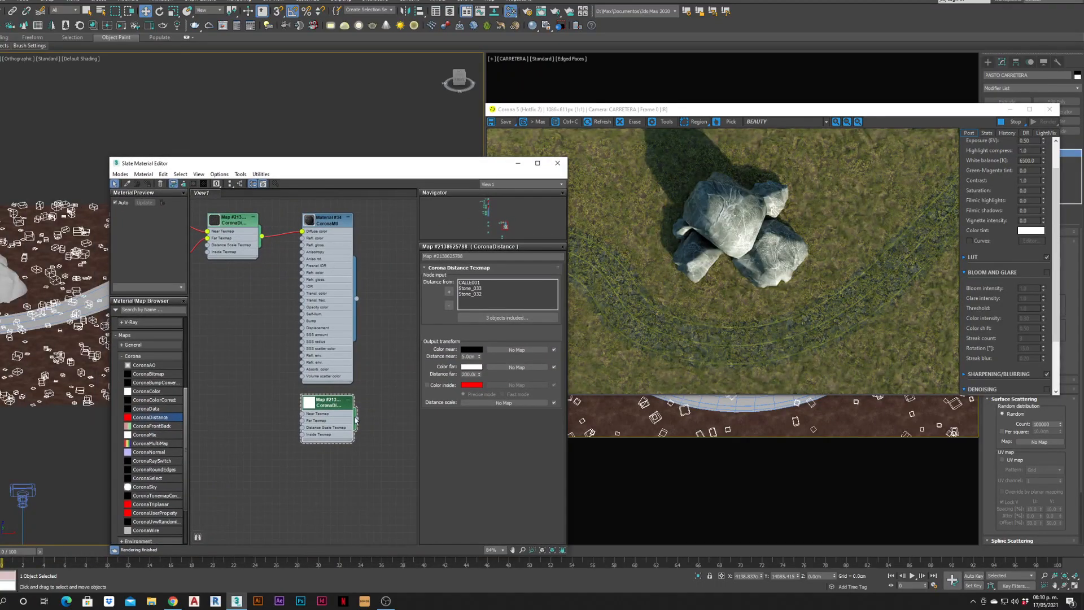
{"action": "left_click_drag", "start_coordinate": [357, 420], "coordinate": [1036, 445]}
{"action": "left_click_drag", "start_coordinate": [1034, 441], "coordinate": [1035, 444]}
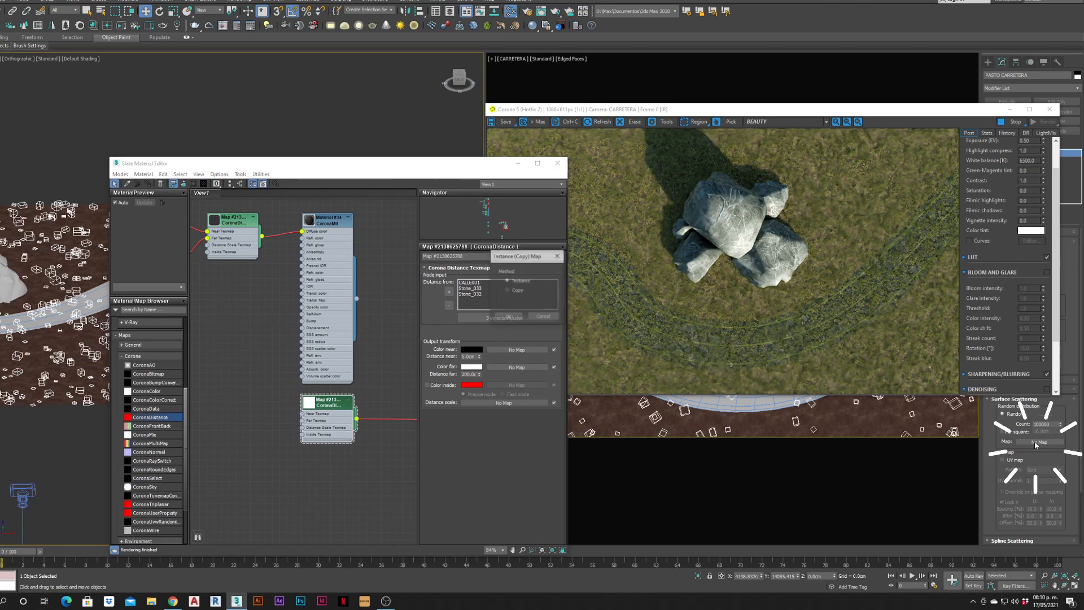